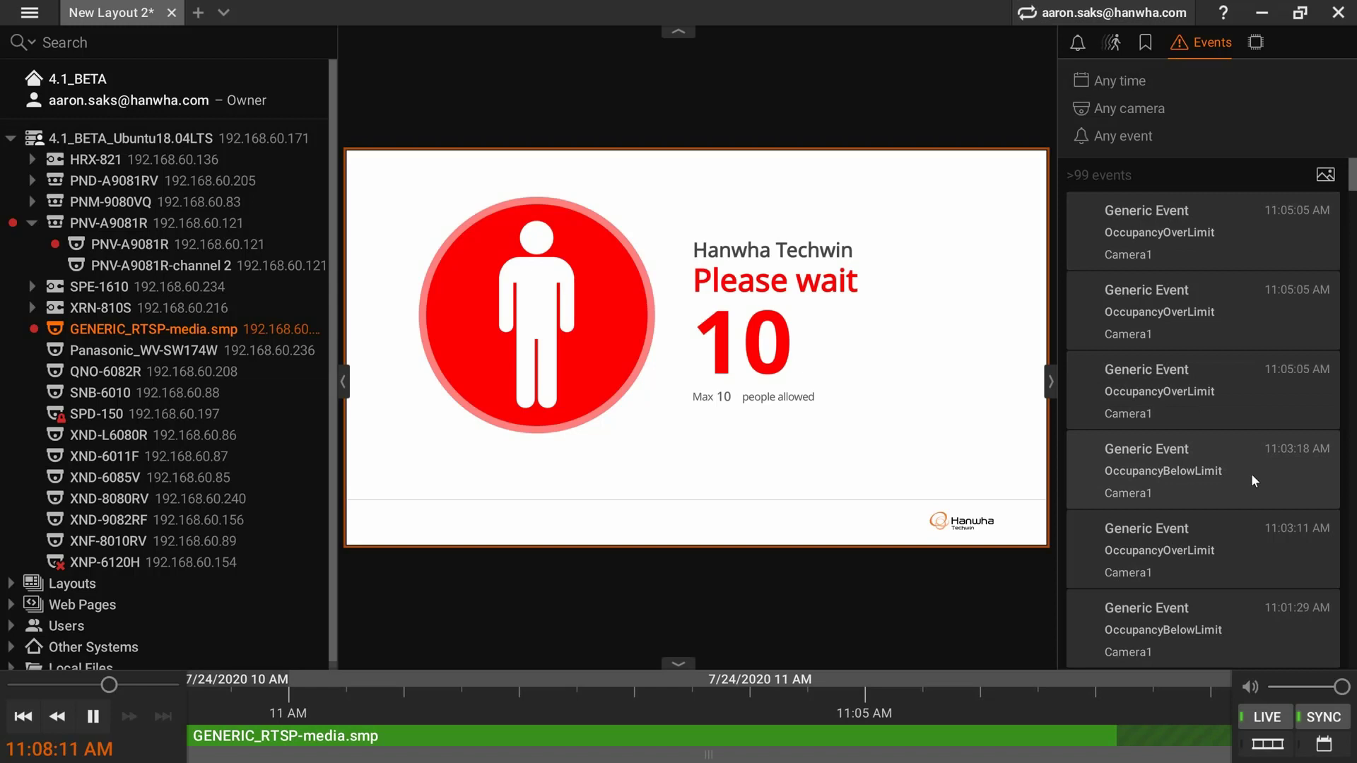
Step: Append &caption=OccupancyOverLimit&description=Camera1 after source=OccupancyOverLimit in device 1's HTTP command
{"action": "left_click", "coordinate": [1086, 43]}
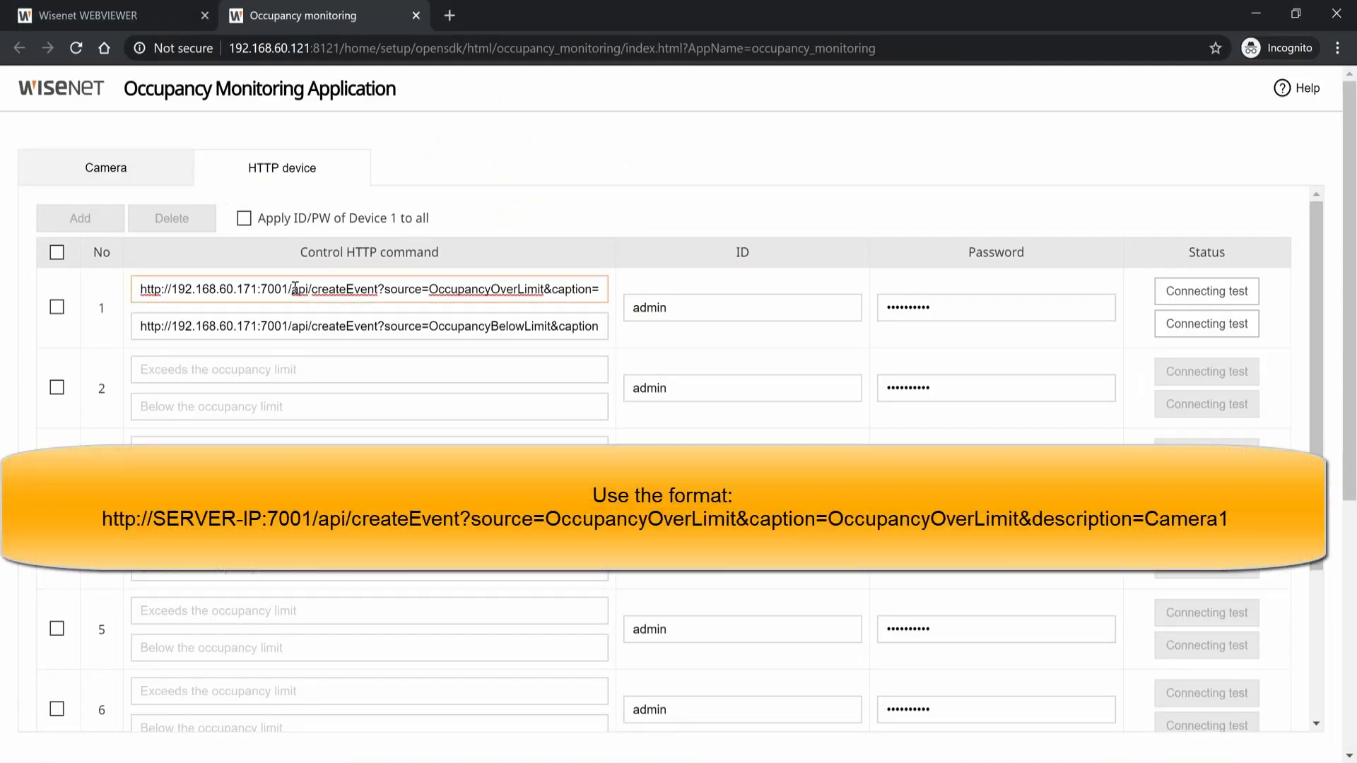
{"action": "left_click_drag", "start_coordinate": [311, 292], "coordinate": [545, 298]}
{"action": "key", "text": "ctrl+c"}
{"action": "left_click", "coordinate": [428, 291]}
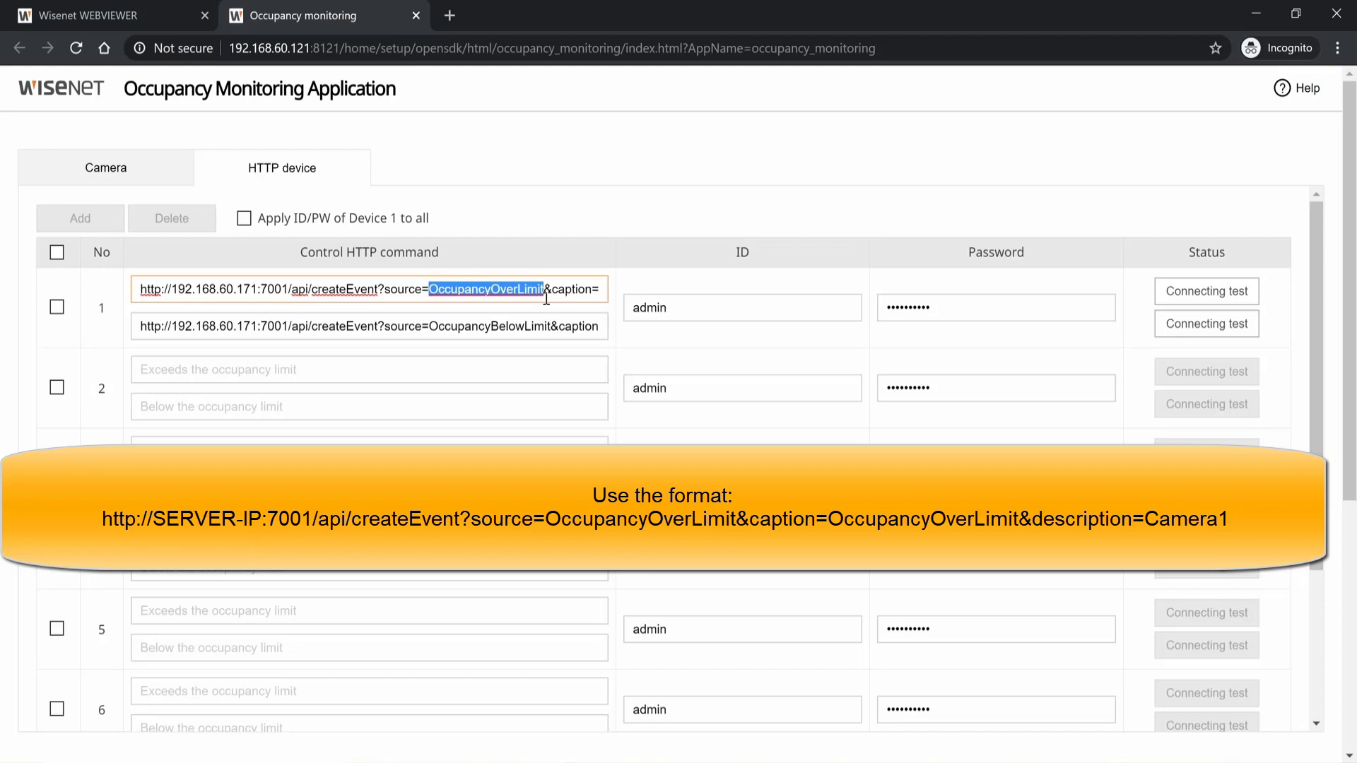
{"action": "left_click", "coordinate": [546, 298]}
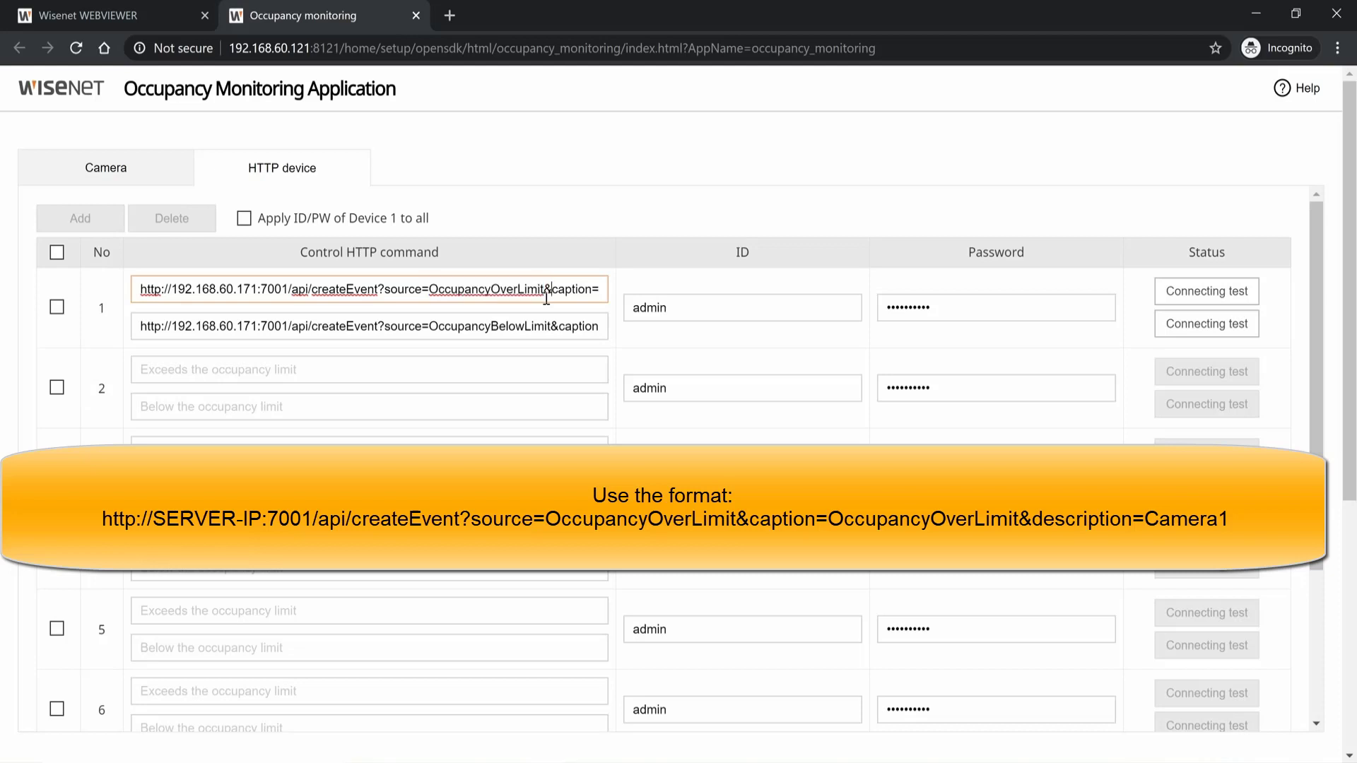
{"action": "type", "text": "&caption=OccupancyOv"}
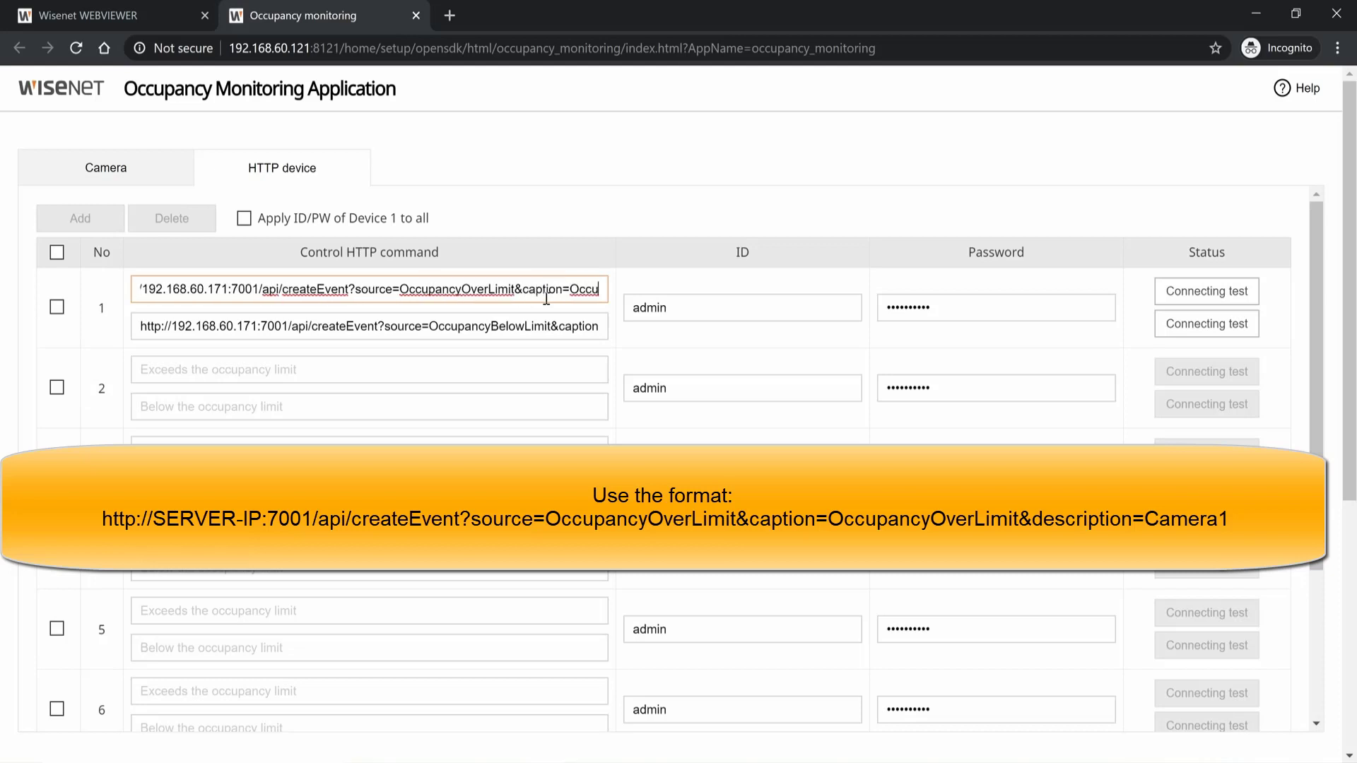
{"action": "type", "text": "erLimit&de"}
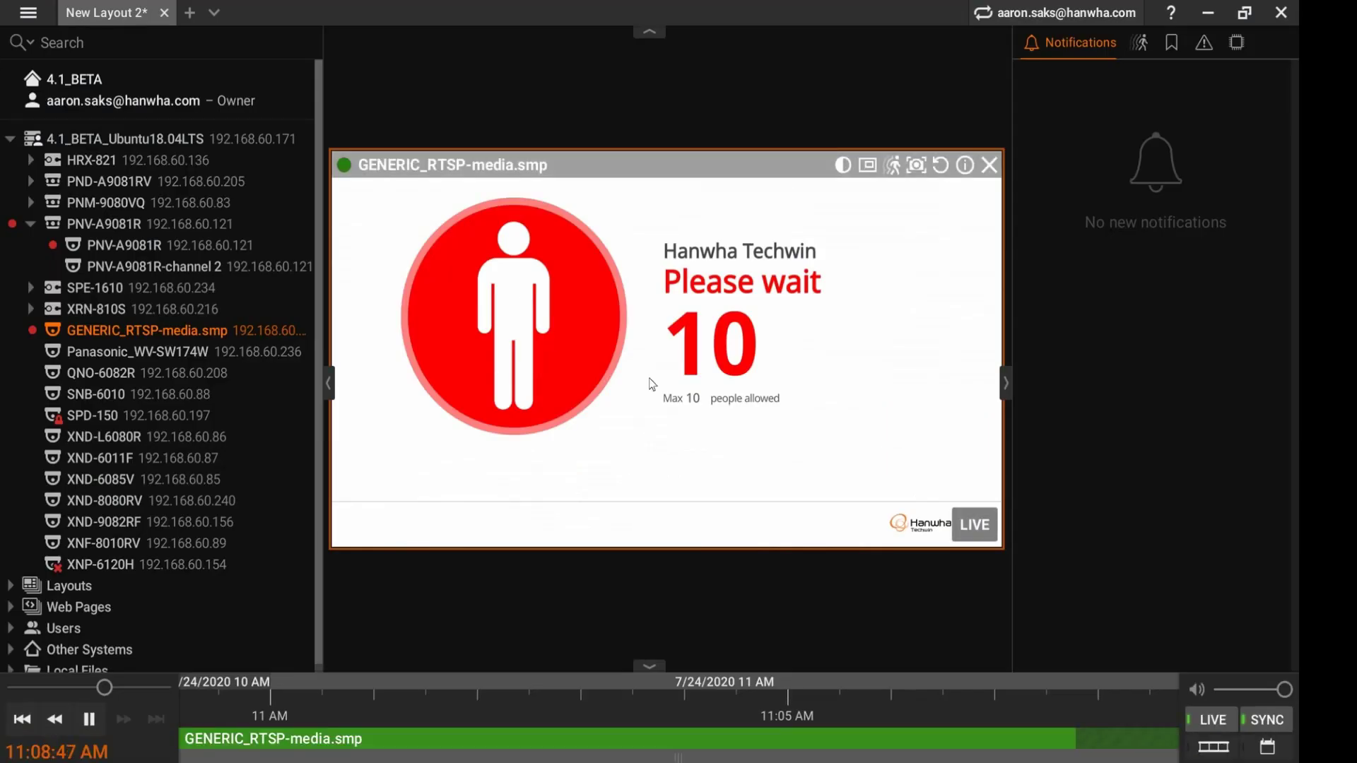
Step: Add a new event rule from the occupancy camera's Camera Rules
{"action": "right_click", "coordinate": [652, 379]}
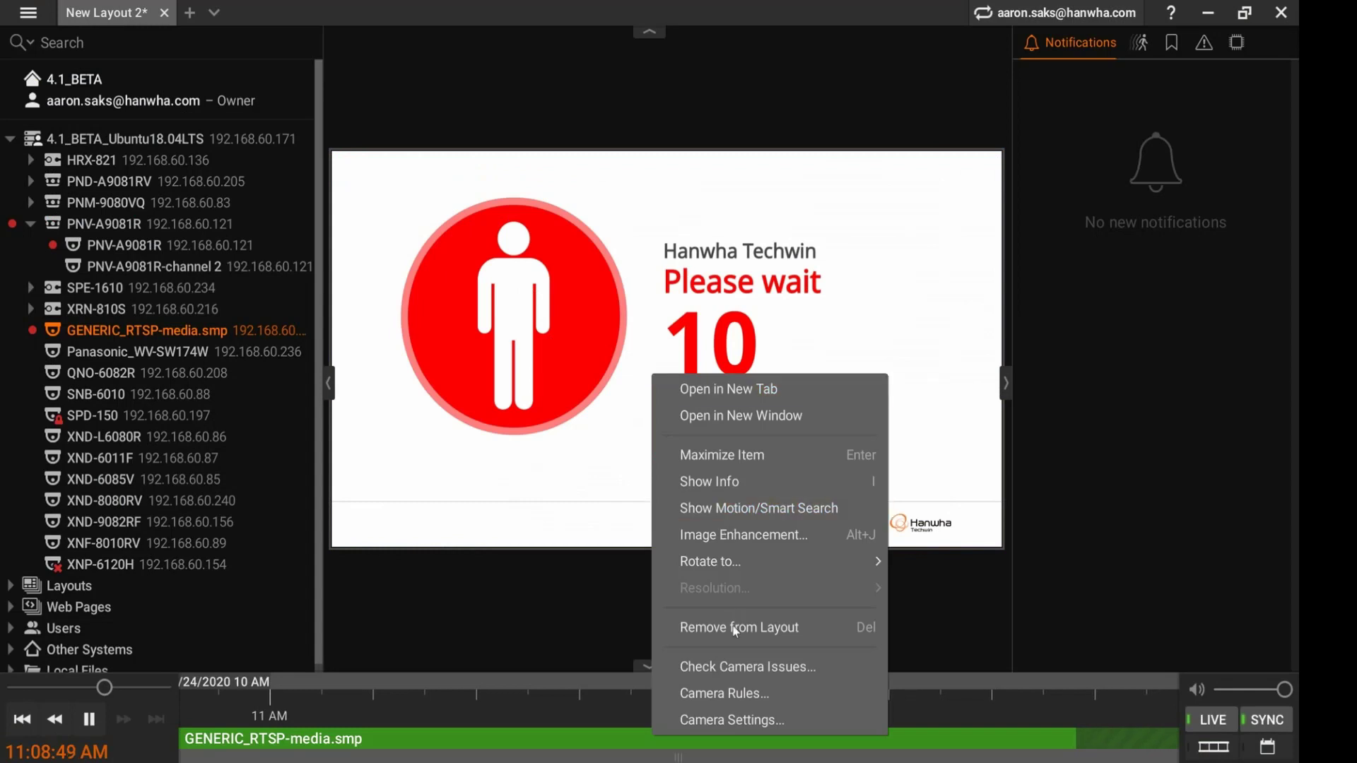
{"action": "left_click", "coordinate": [744, 687]}
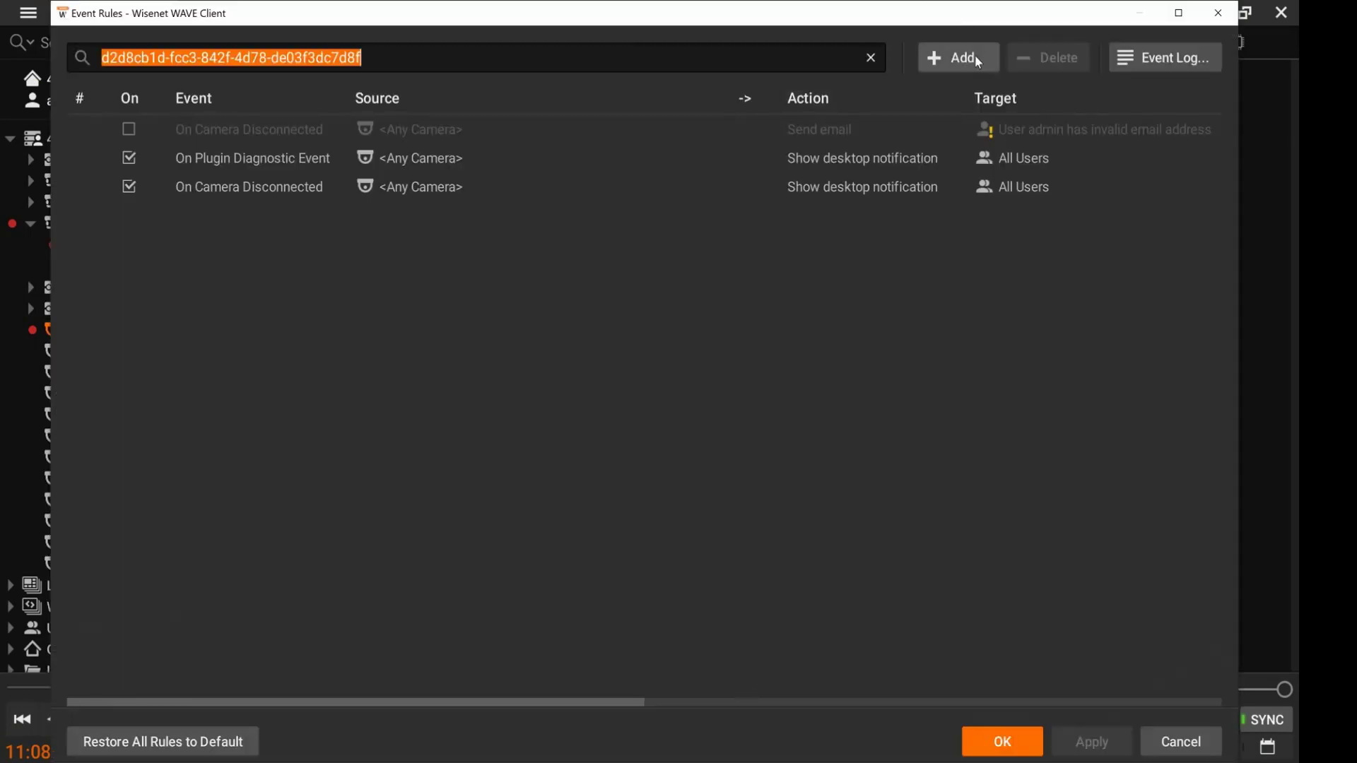
{"action": "left_click", "coordinate": [977, 61]}
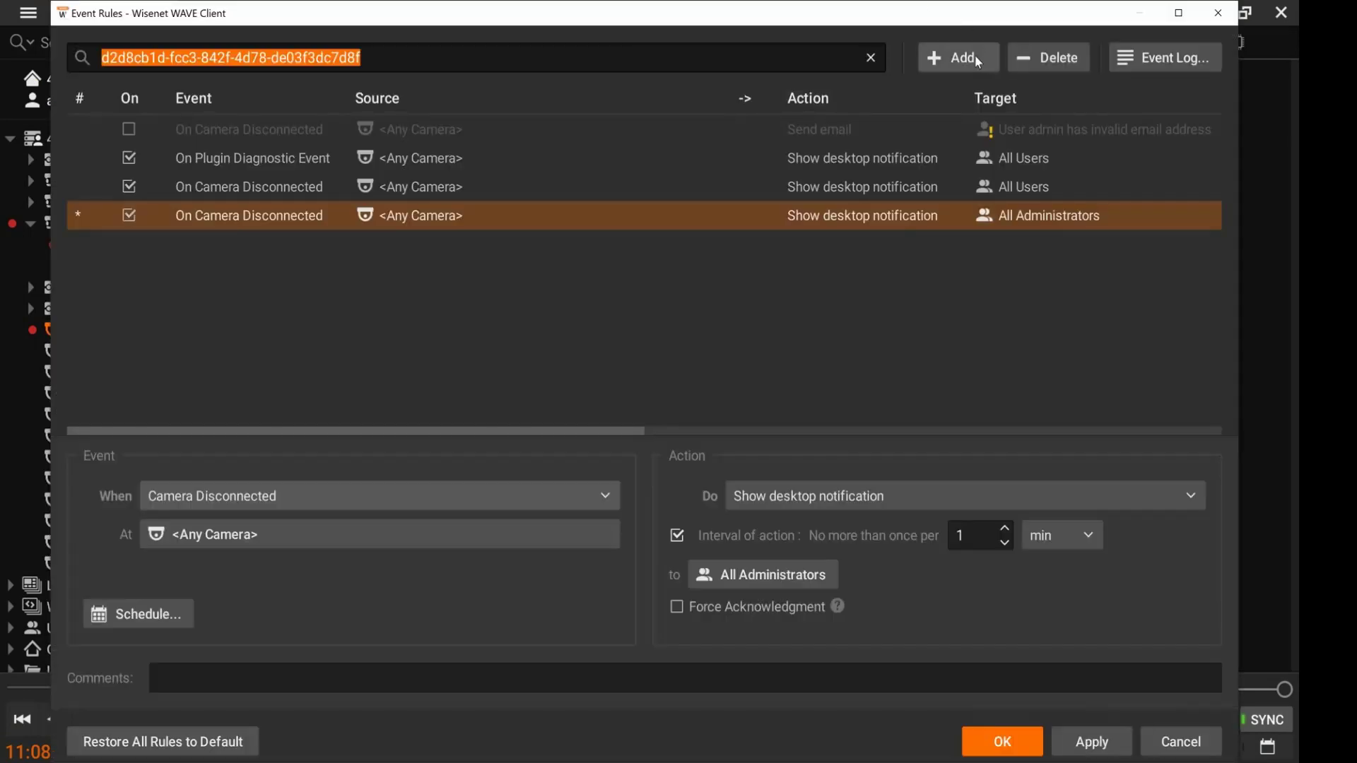
Step: Make the rule trigger on a Generic Event whose source contains OccupancyOverLimit
{"action": "left_click", "coordinate": [480, 496]}
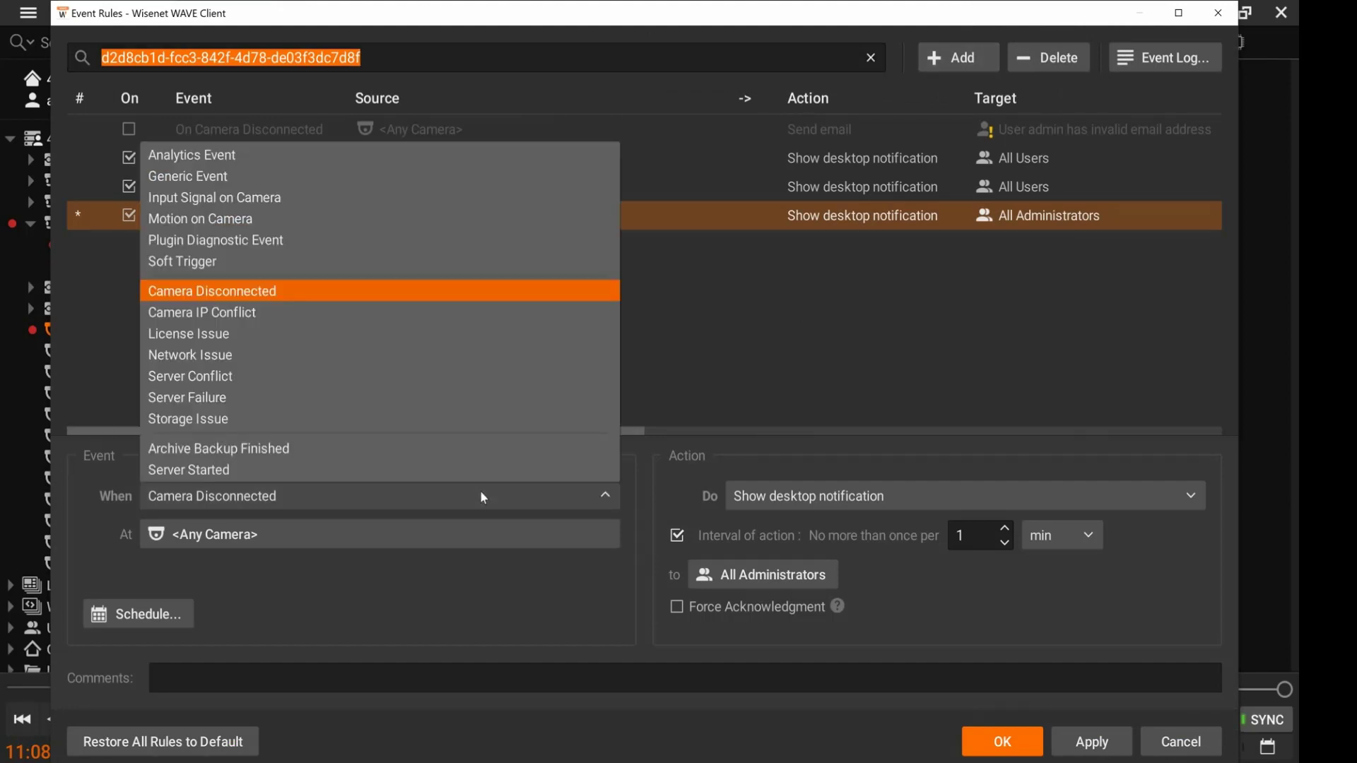
{"action": "left_click", "coordinate": [494, 187]}
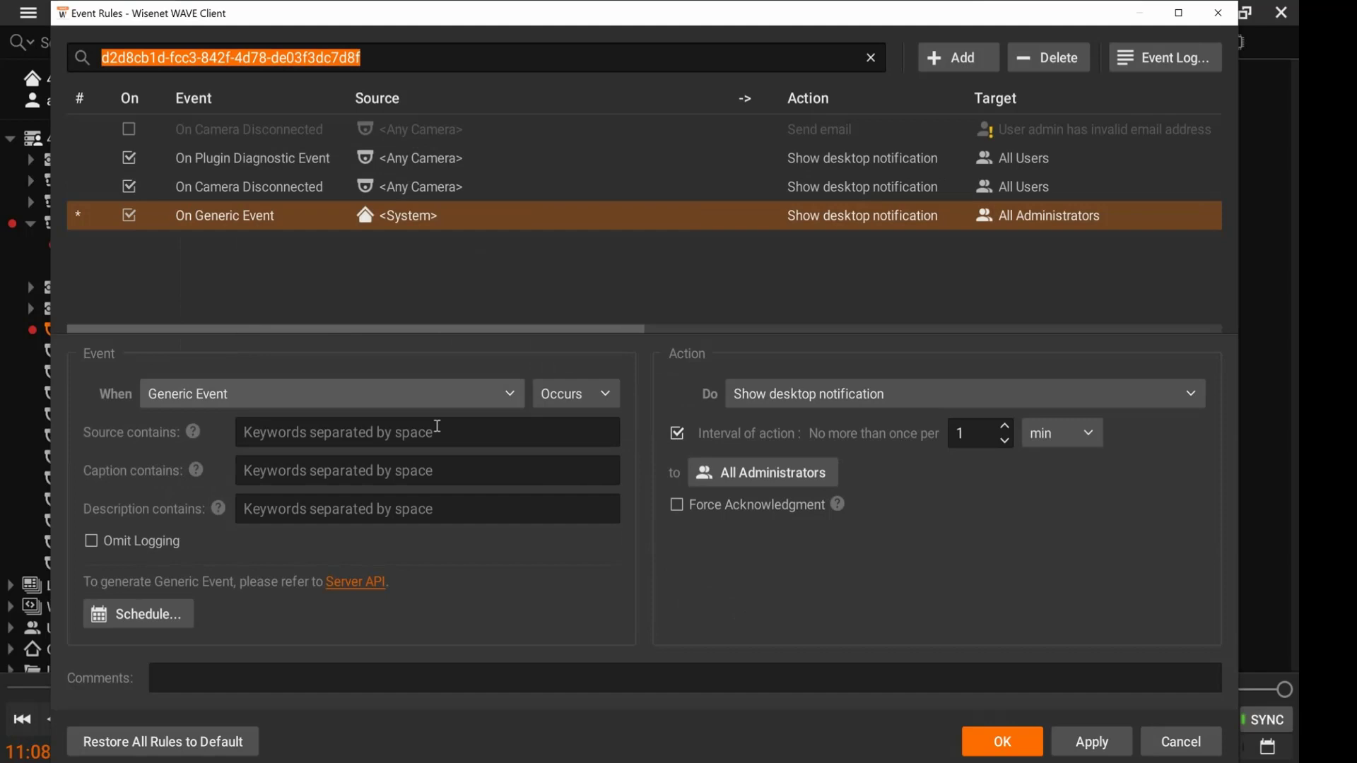
{"action": "left_click", "coordinate": [440, 432]}
{"action": "key", "text": "ctrl+v"}
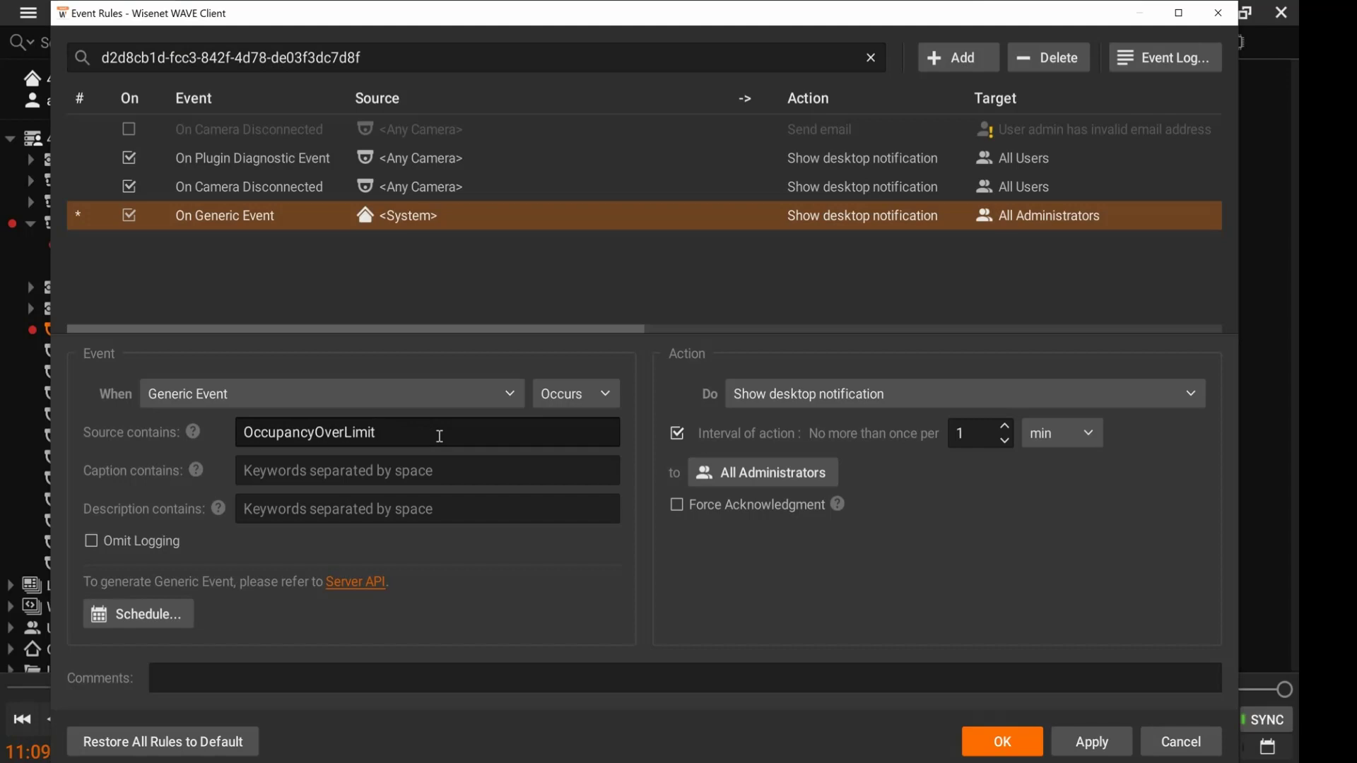
{"action": "left_click_drag", "start_coordinate": [370, 436], "coordinate": [244, 433]}
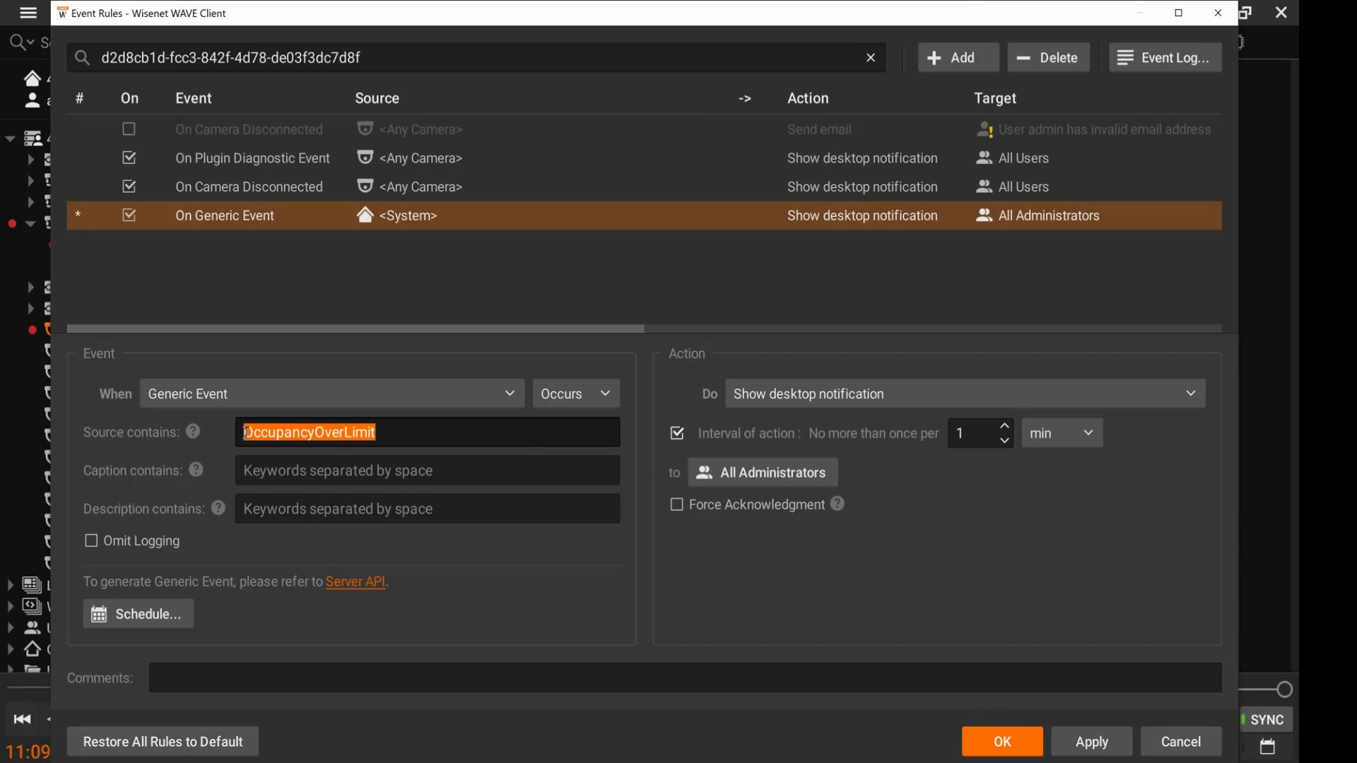
Step: Set the rule action to Bookmark on cameras PNV-A9081R and GENERIC_RTSP-media.smp
{"action": "left_click", "coordinate": [782, 404]}
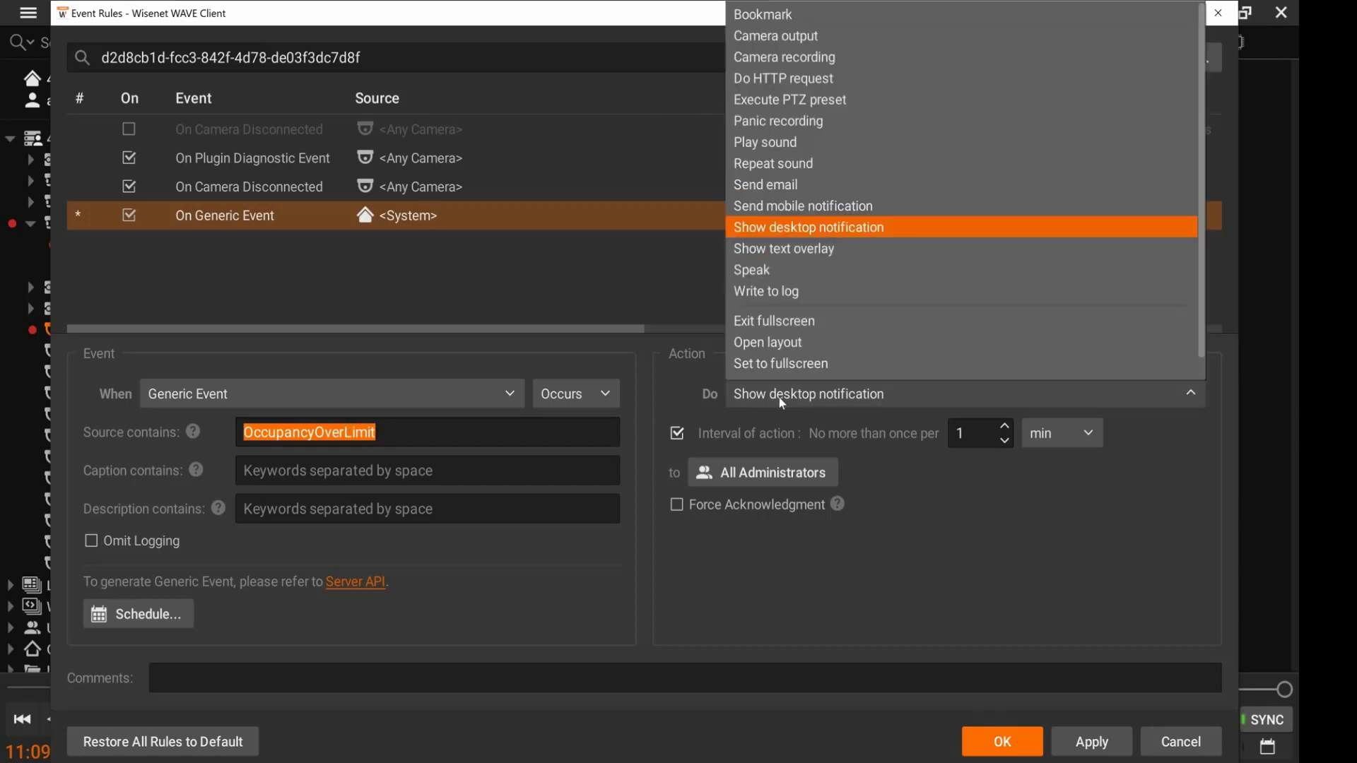
{"action": "left_click", "coordinate": [845, 154]}
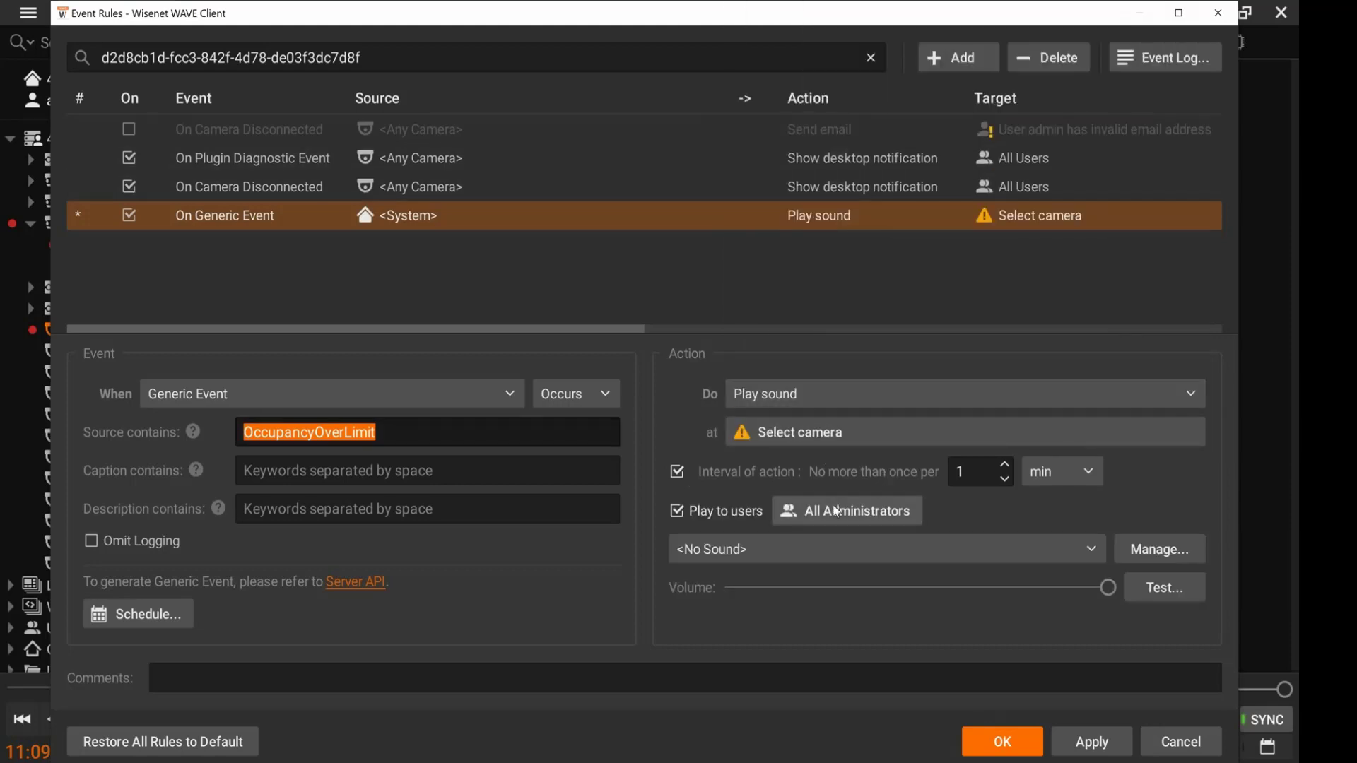
{"action": "left_click", "coordinate": [878, 444]}
{"action": "key", "text": "Escape"}
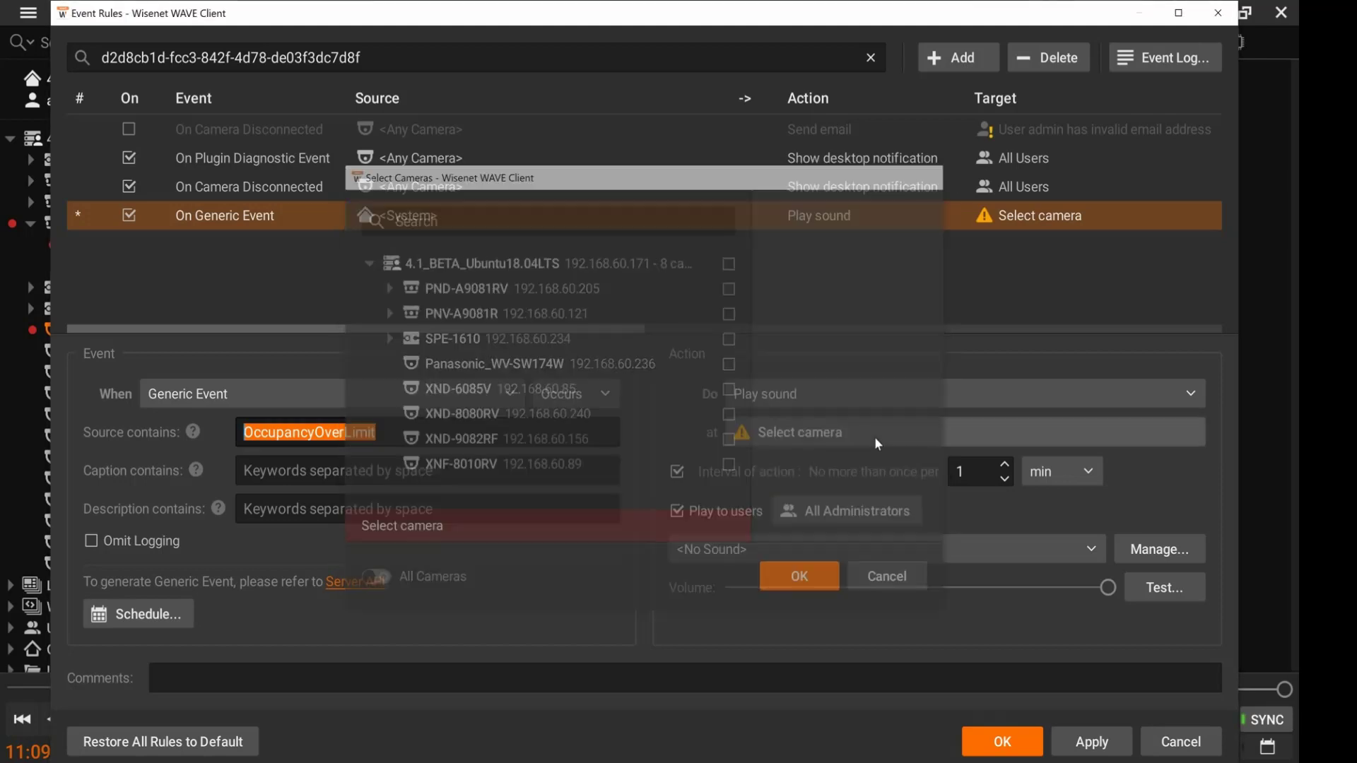
{"action": "left_click", "coordinate": [892, 404]}
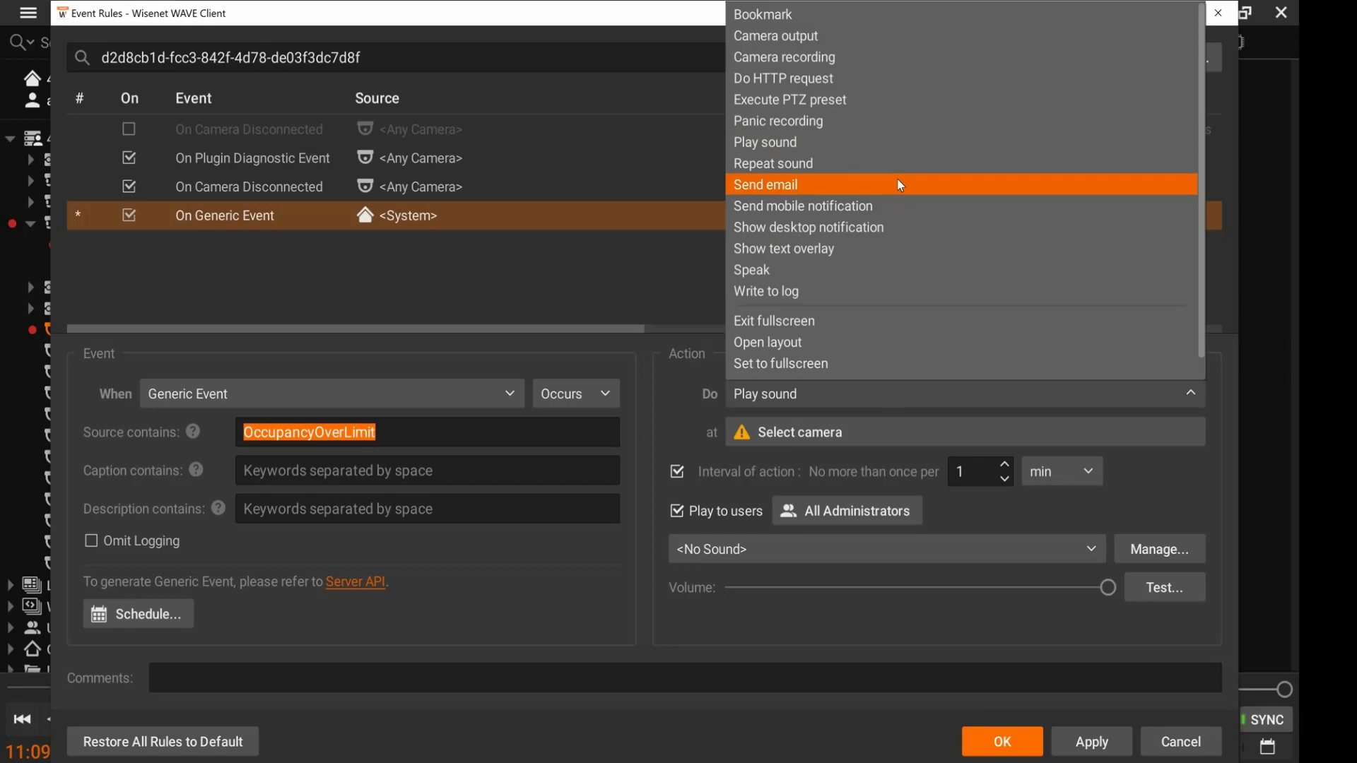
{"action": "left_click", "coordinate": [917, 15]}
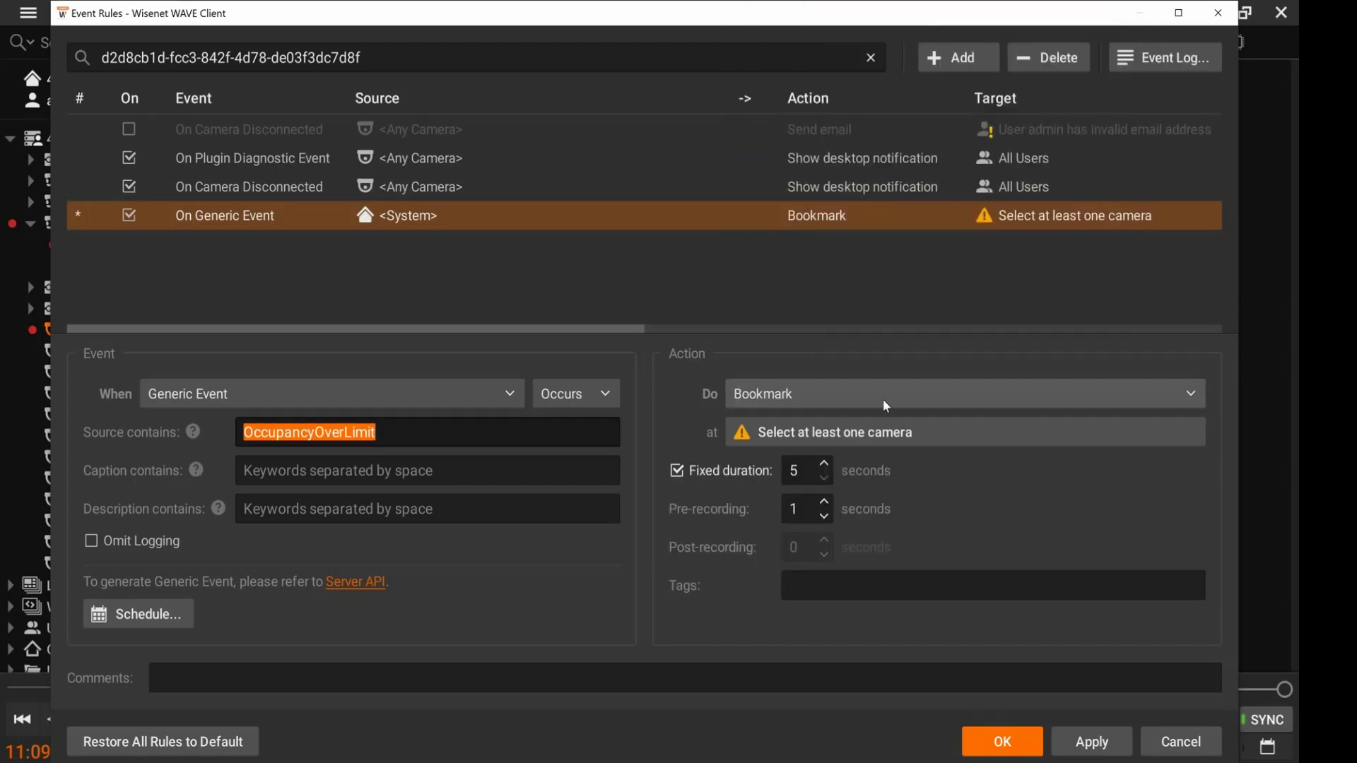
{"action": "left_click", "coordinate": [885, 441]}
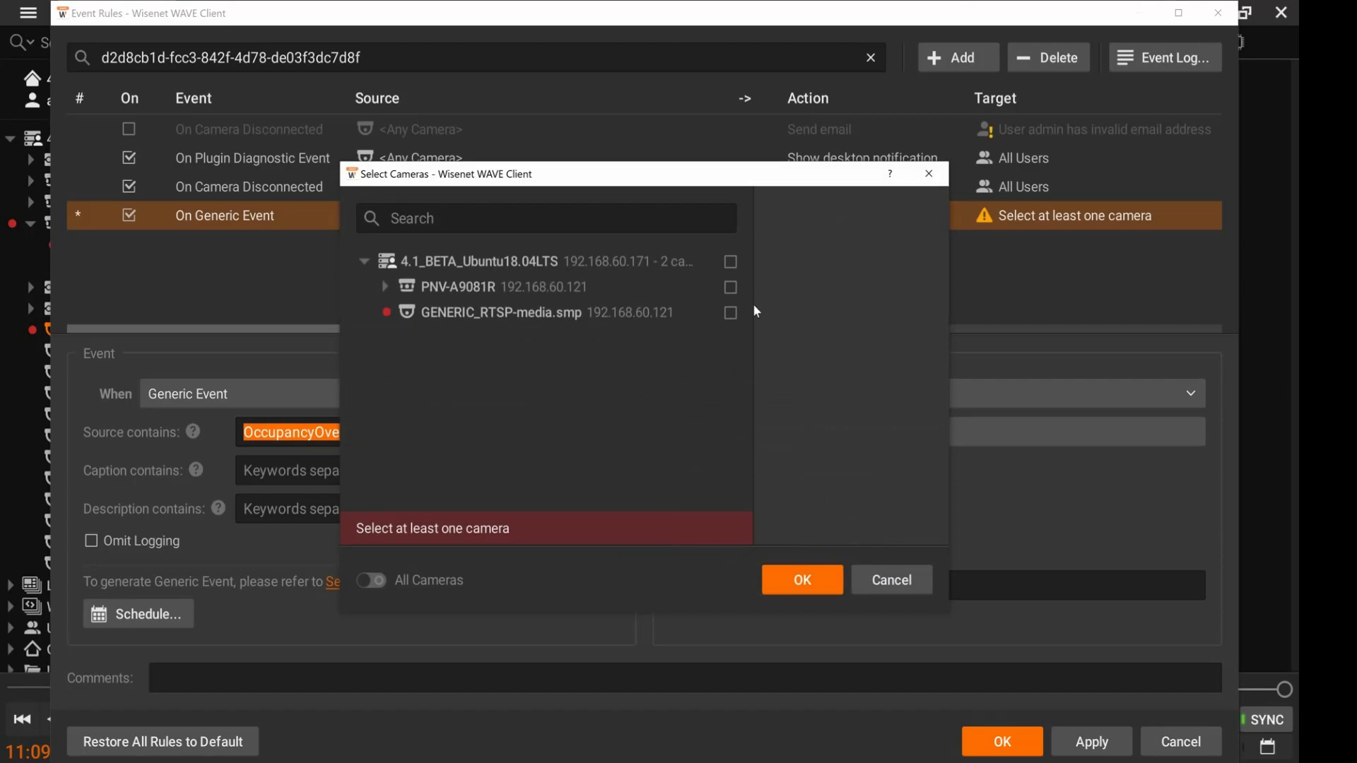
{"action": "left_click", "coordinate": [730, 288]}
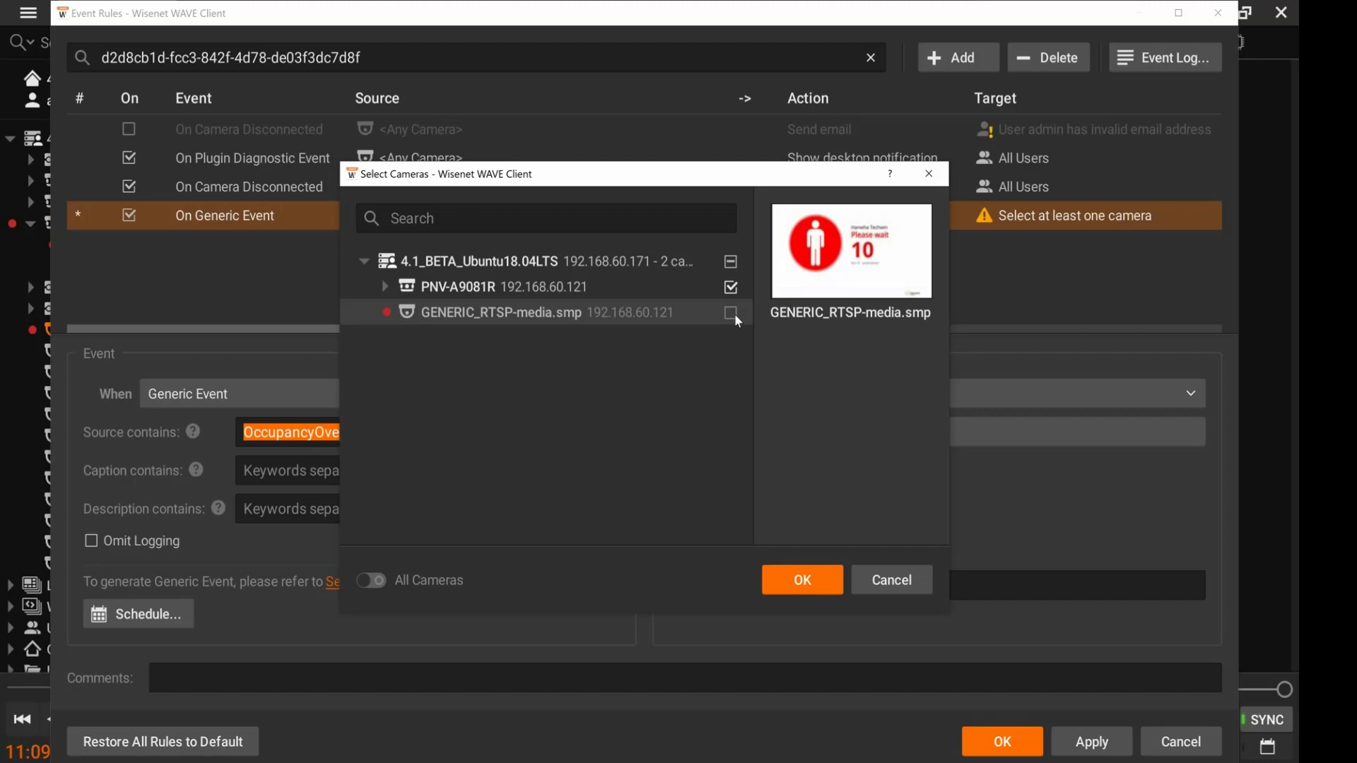
{"action": "left_click", "coordinate": [731, 313]}
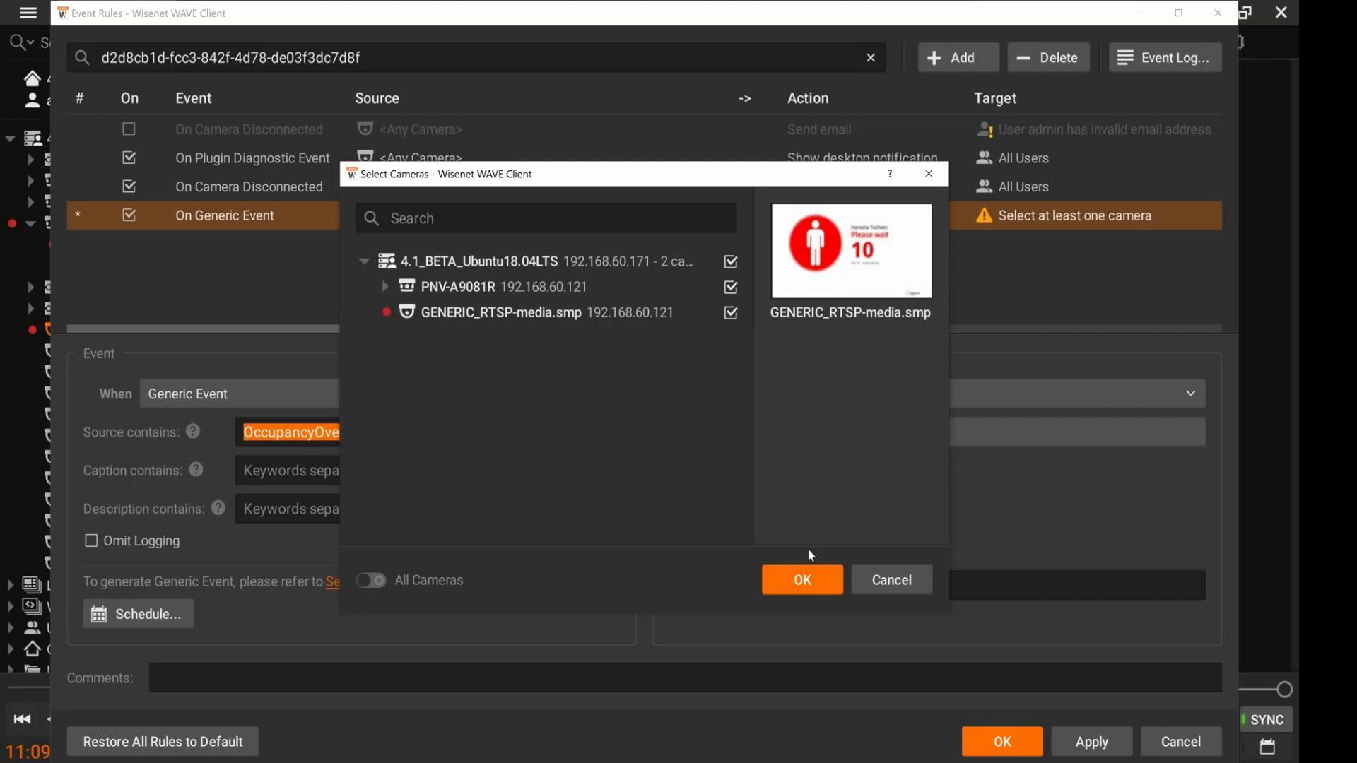
Step: Confirm both cameras, raise pre-recording to 5 seconds, and tag bookmarks 'Occupancy Limit Exceeded!'
{"action": "left_click", "coordinate": [802, 579]}
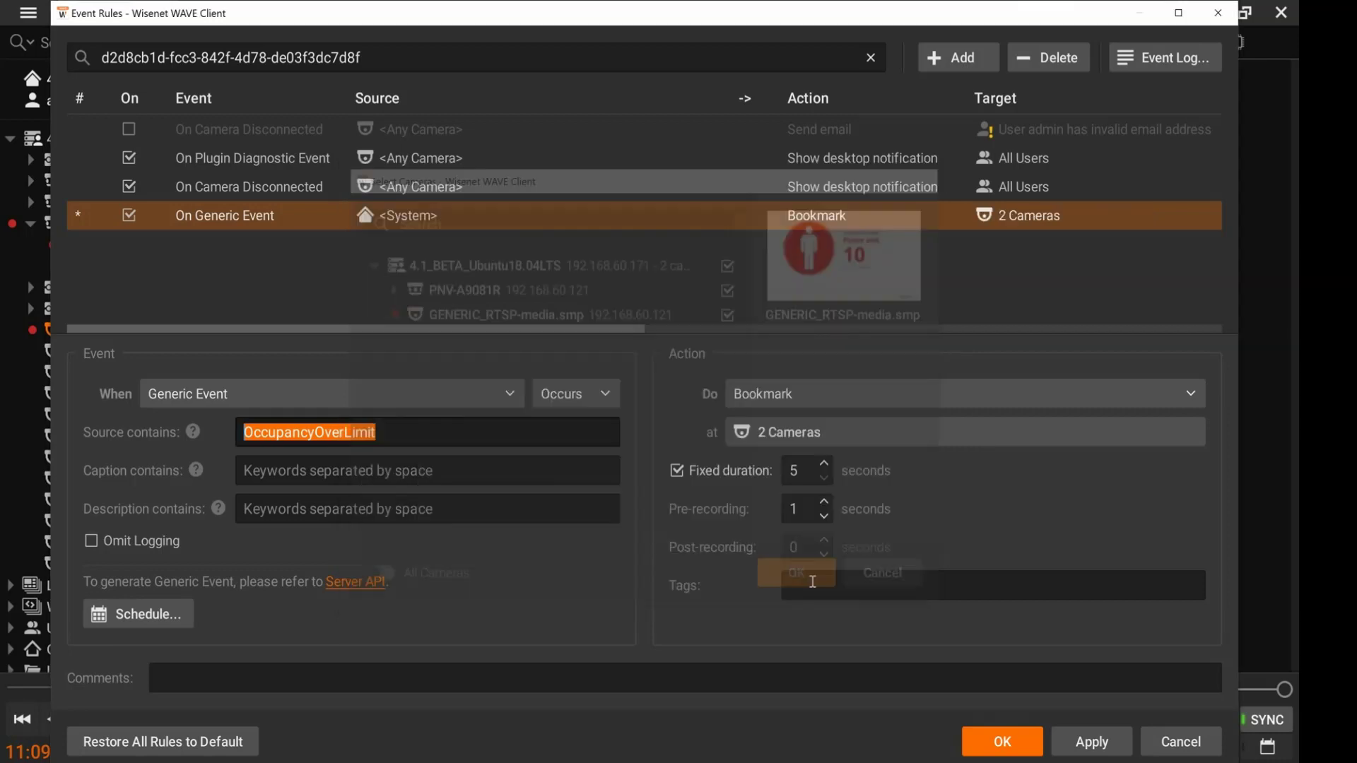
{"action": "left_click", "coordinate": [824, 503]}
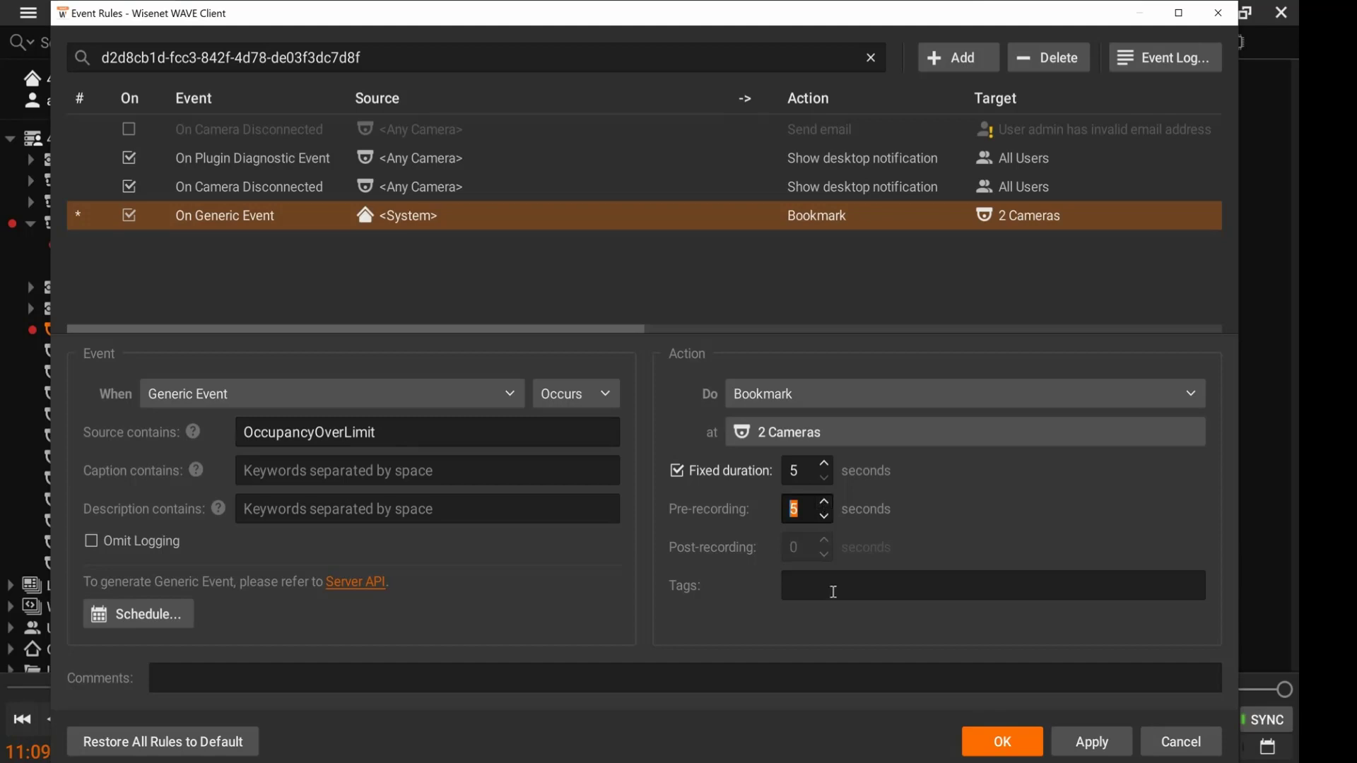
{"action": "left_click", "coordinate": [833, 592]}
{"action": "type", "text": "Occ"}
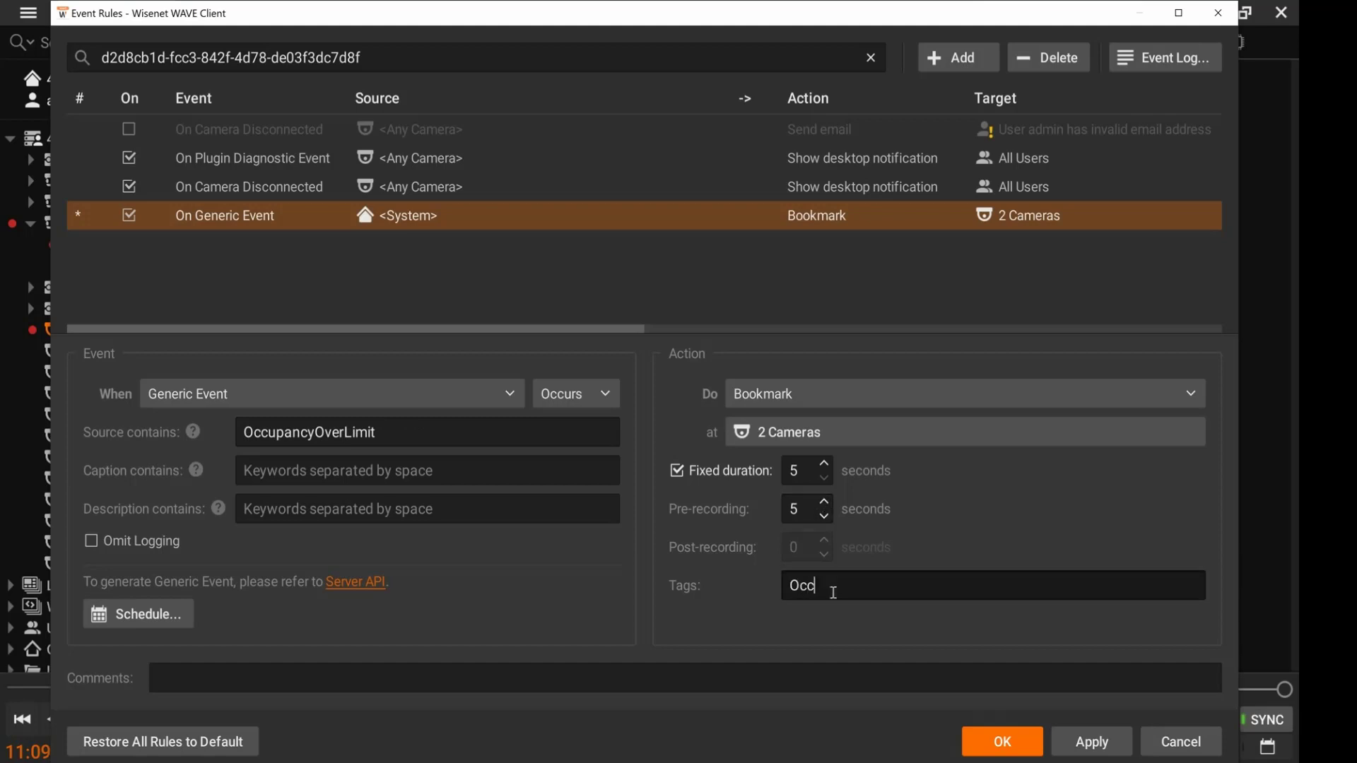
{"action": "type", "text": "upancy Limit Excee"}
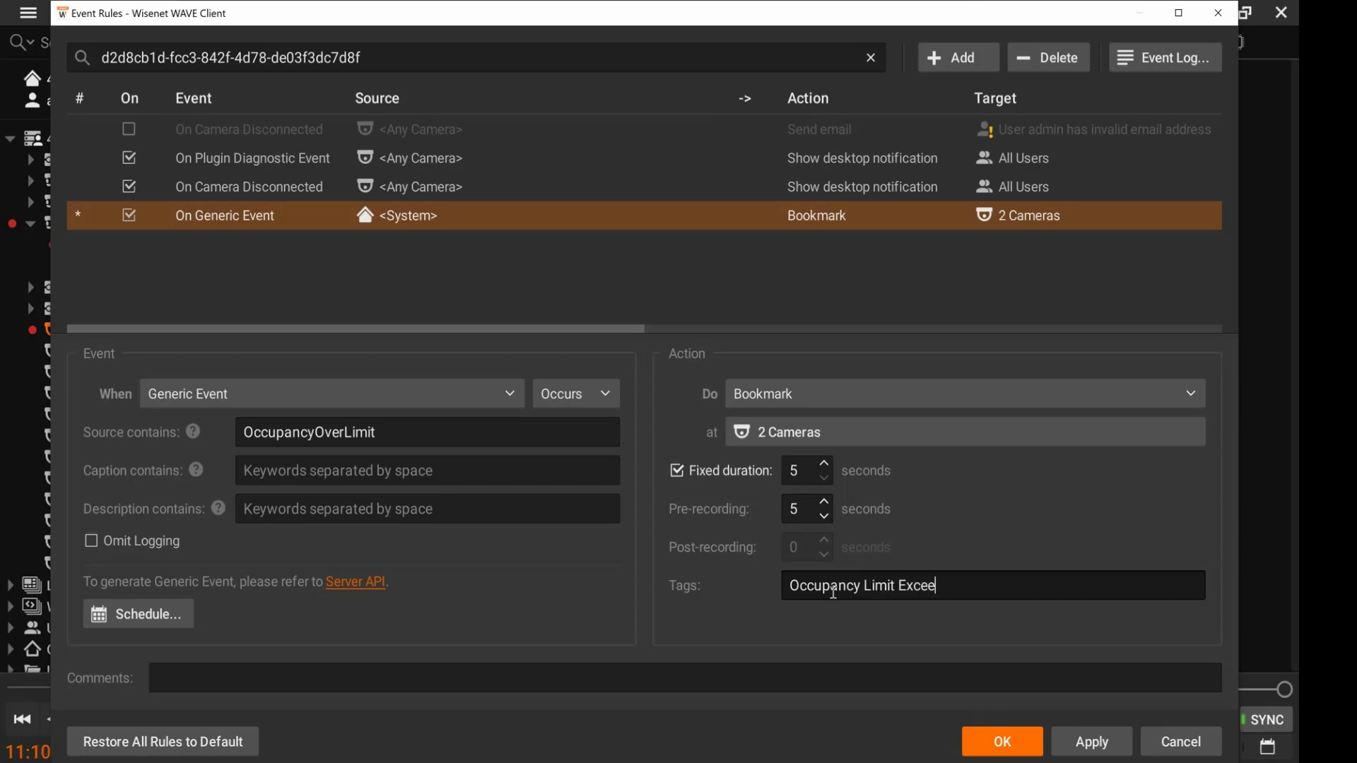
{"action": "type", "text": "ded!"}
Step: Save the rule and wait for the OccupancyOverLimit notification from Camera1
{"action": "left_click", "coordinate": [1003, 741]}
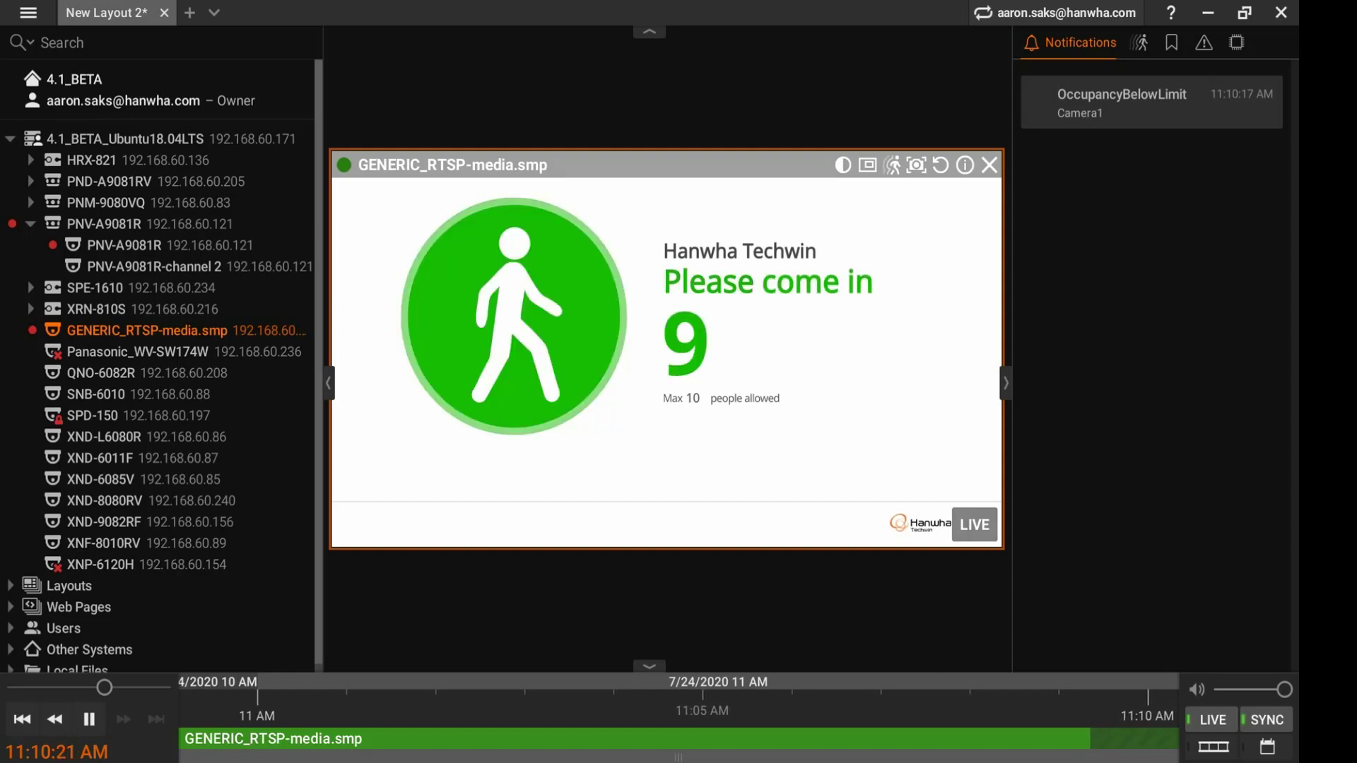
{"action": "mouse_move", "coordinate": [1143, 123]}
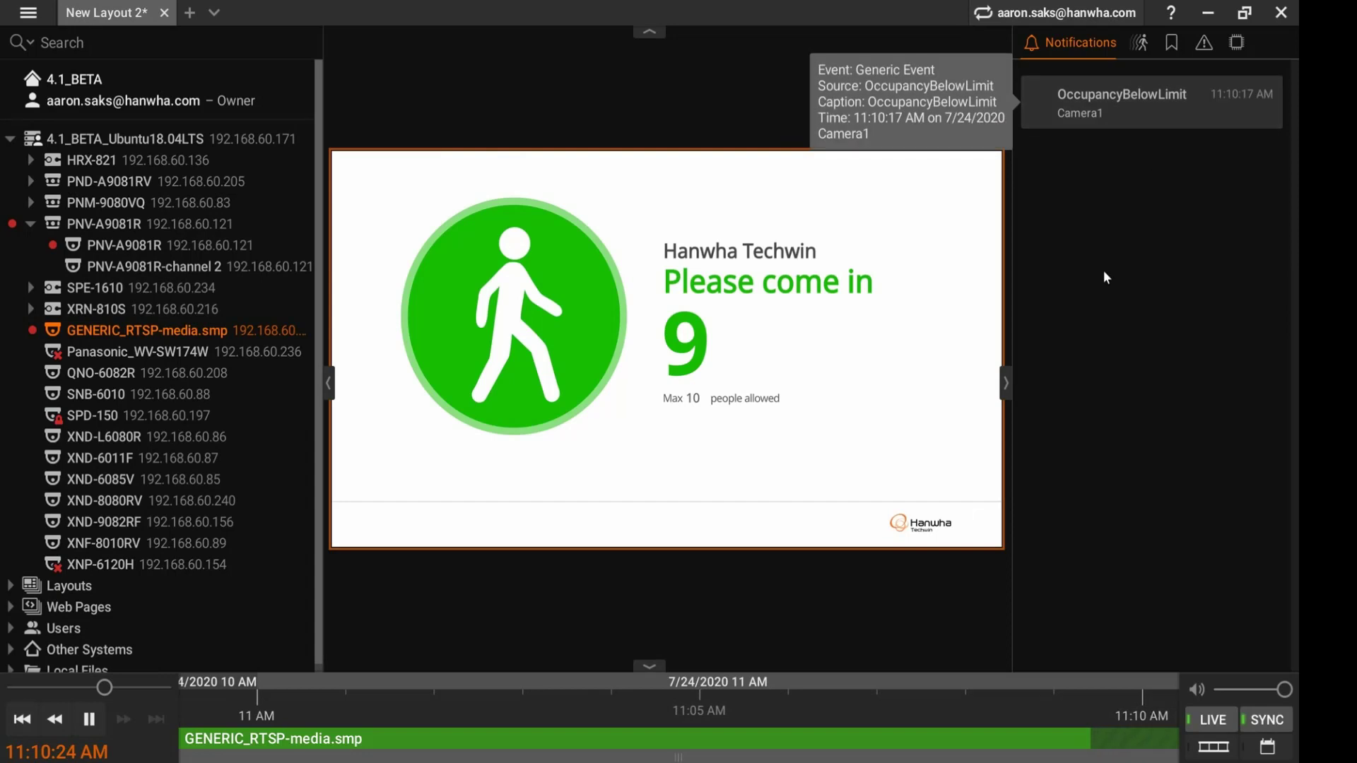
{"action": "mouse_move", "coordinate": [612, 392]}
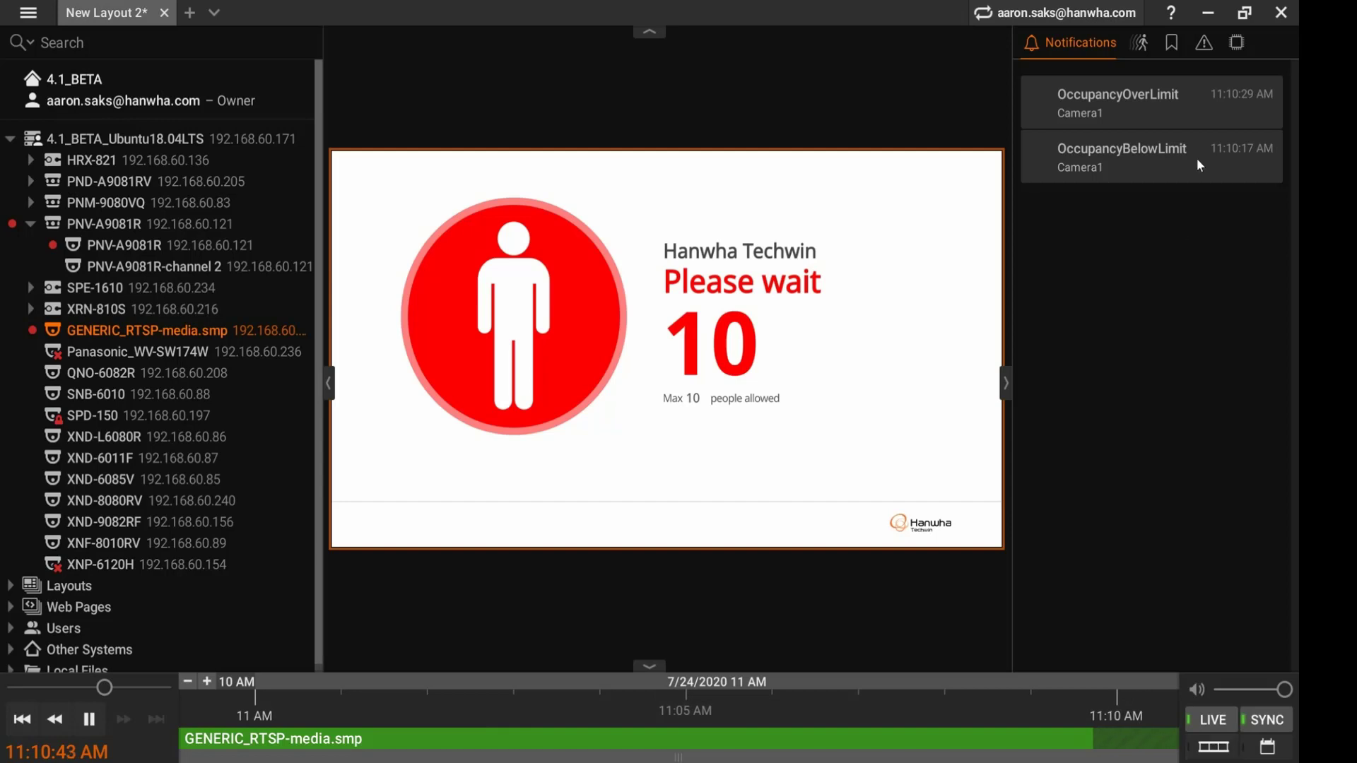
Step: Browse the four OccupancyOverLimit bookmarks in the right panel's Bookmarks list
{"action": "left_click", "coordinate": [1175, 41]}
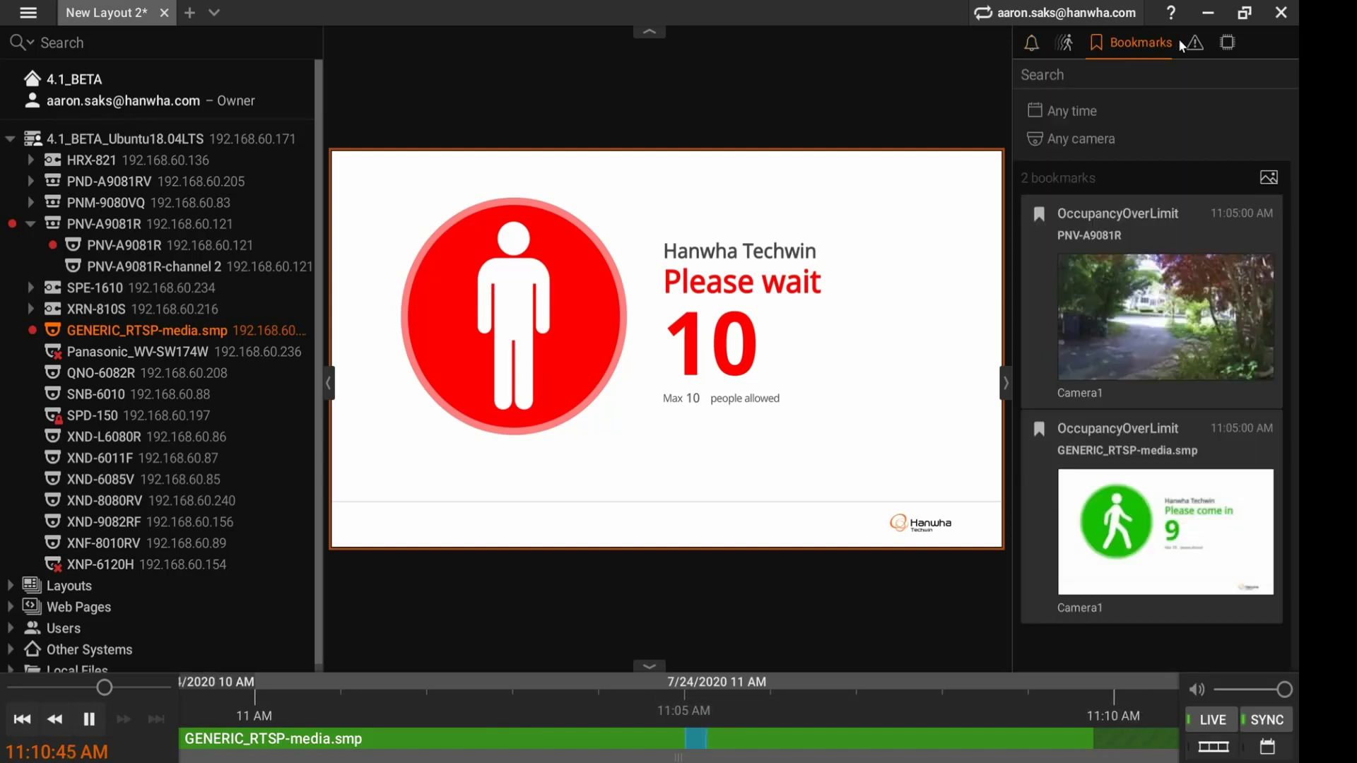
{"action": "mouse_move", "coordinate": [1153, 738]}
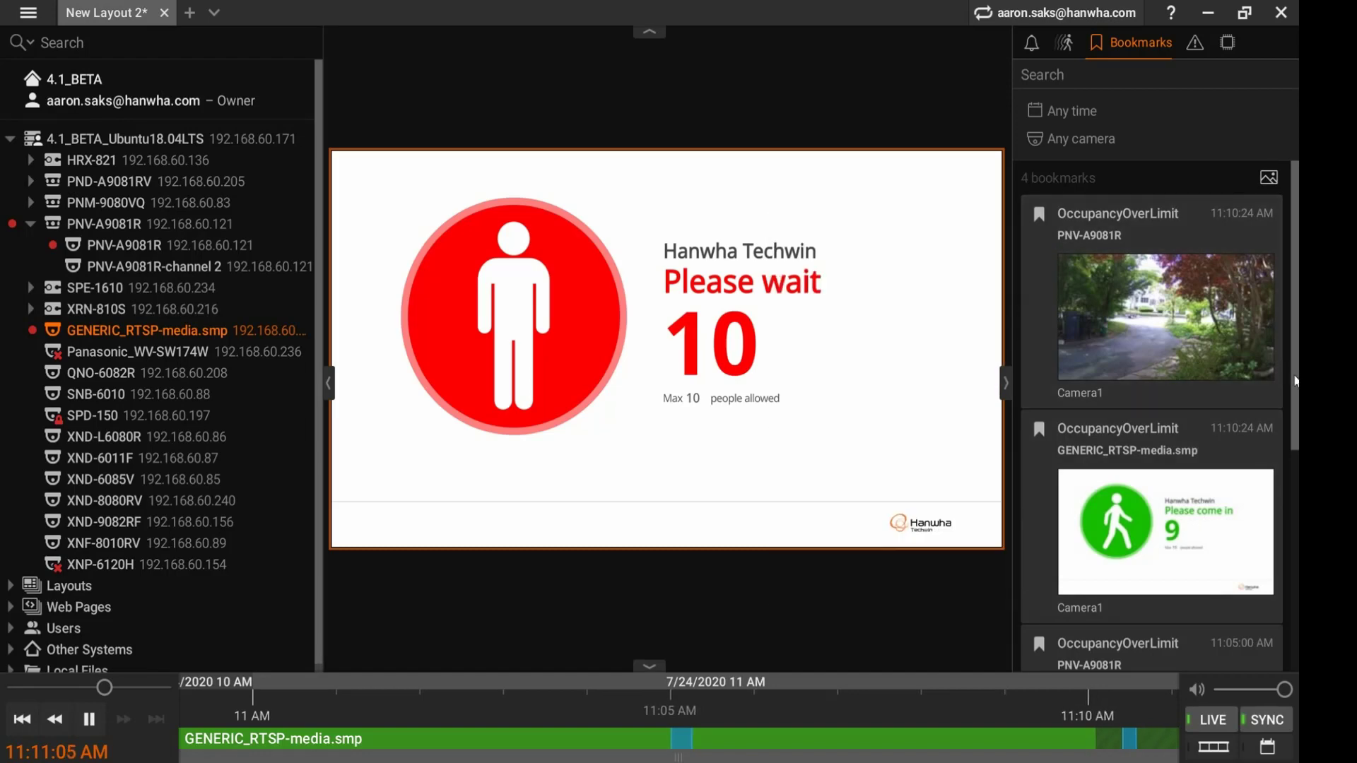
{"action": "scroll", "coordinate": [1295, 433], "scroll_direction": "down", "scroll_amount": 3}
{"action": "scroll", "coordinate": [1272, 212], "scroll_direction": "up", "scroll_amount": 5}
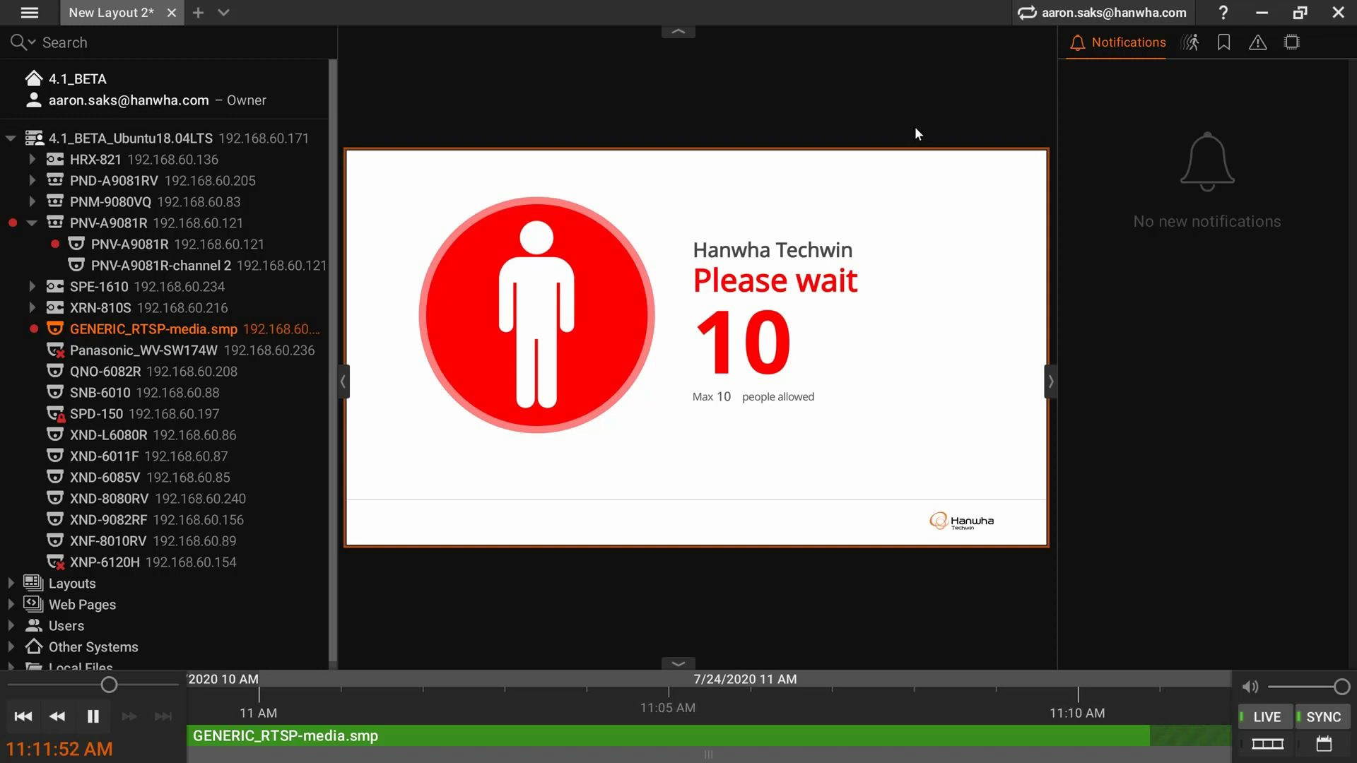
Step: Enable Force motion detection on the Primary stream in GENERIC_RTSP-media.smp's Expert settings
{"action": "mouse_move", "coordinate": [910, 187]}
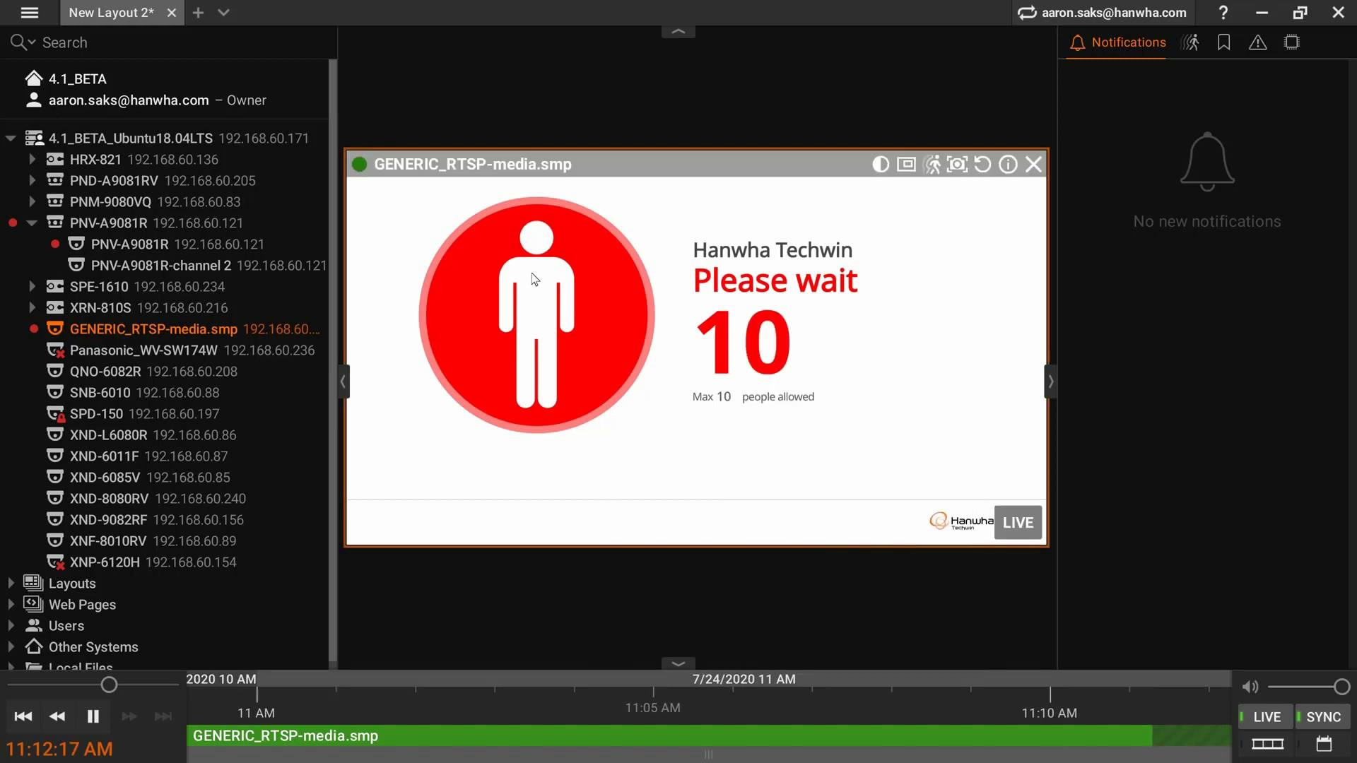
{"action": "right_click", "coordinate": [532, 276]}
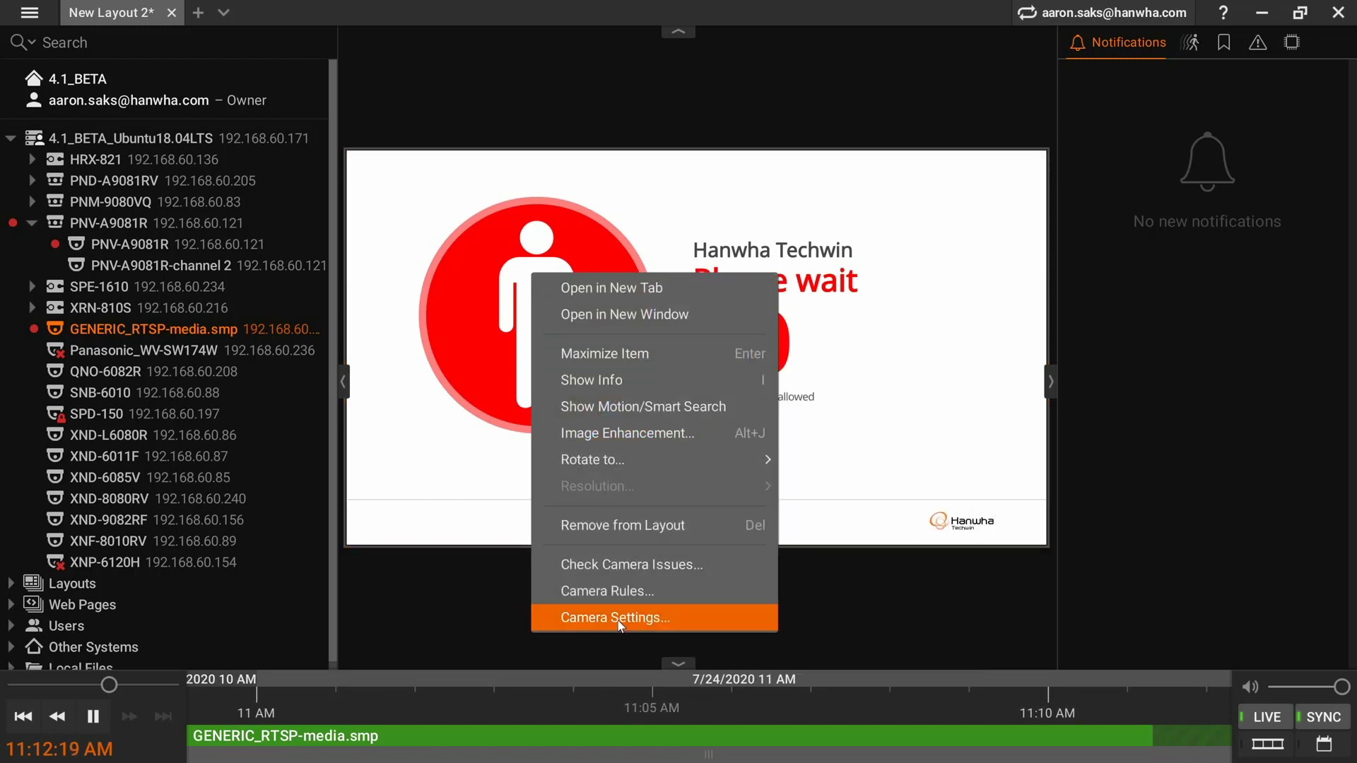
{"action": "left_click", "coordinate": [614, 618]}
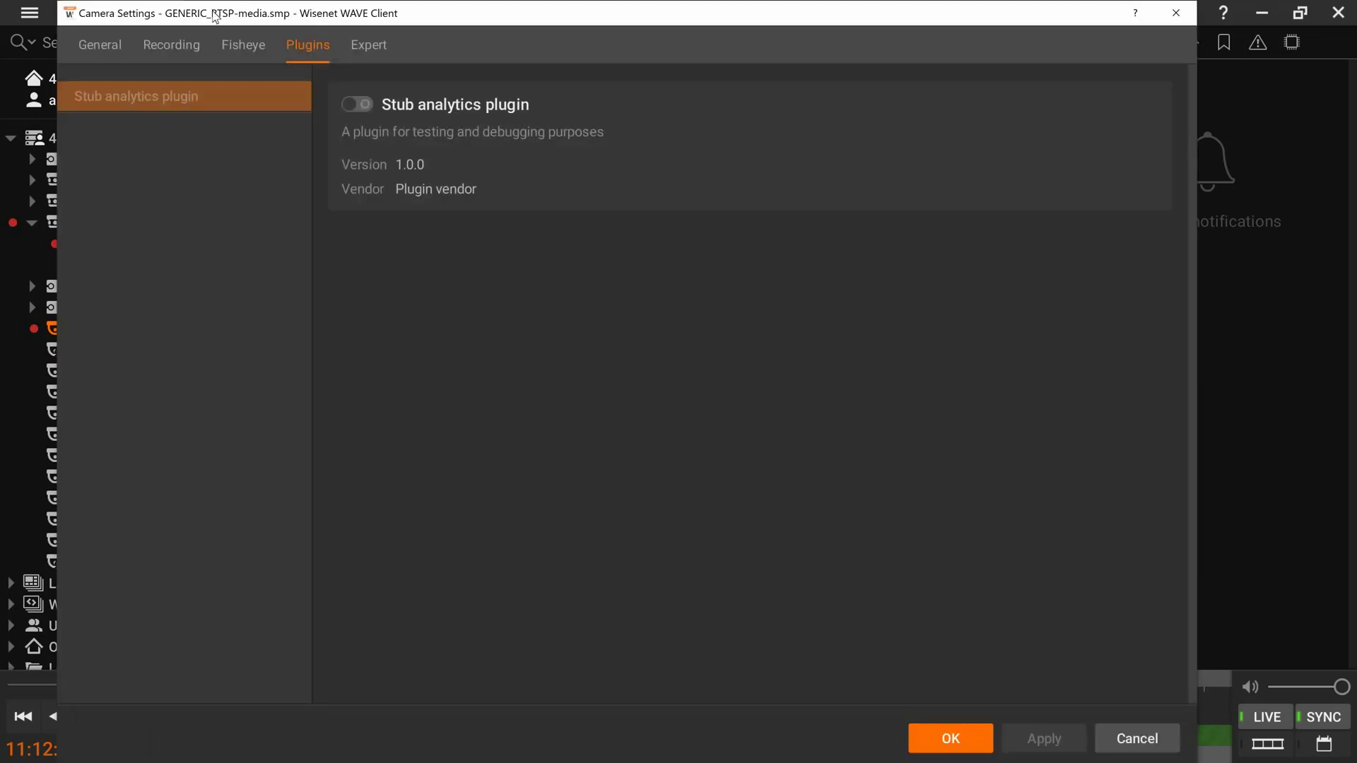
{"action": "left_click", "coordinate": [374, 63]}
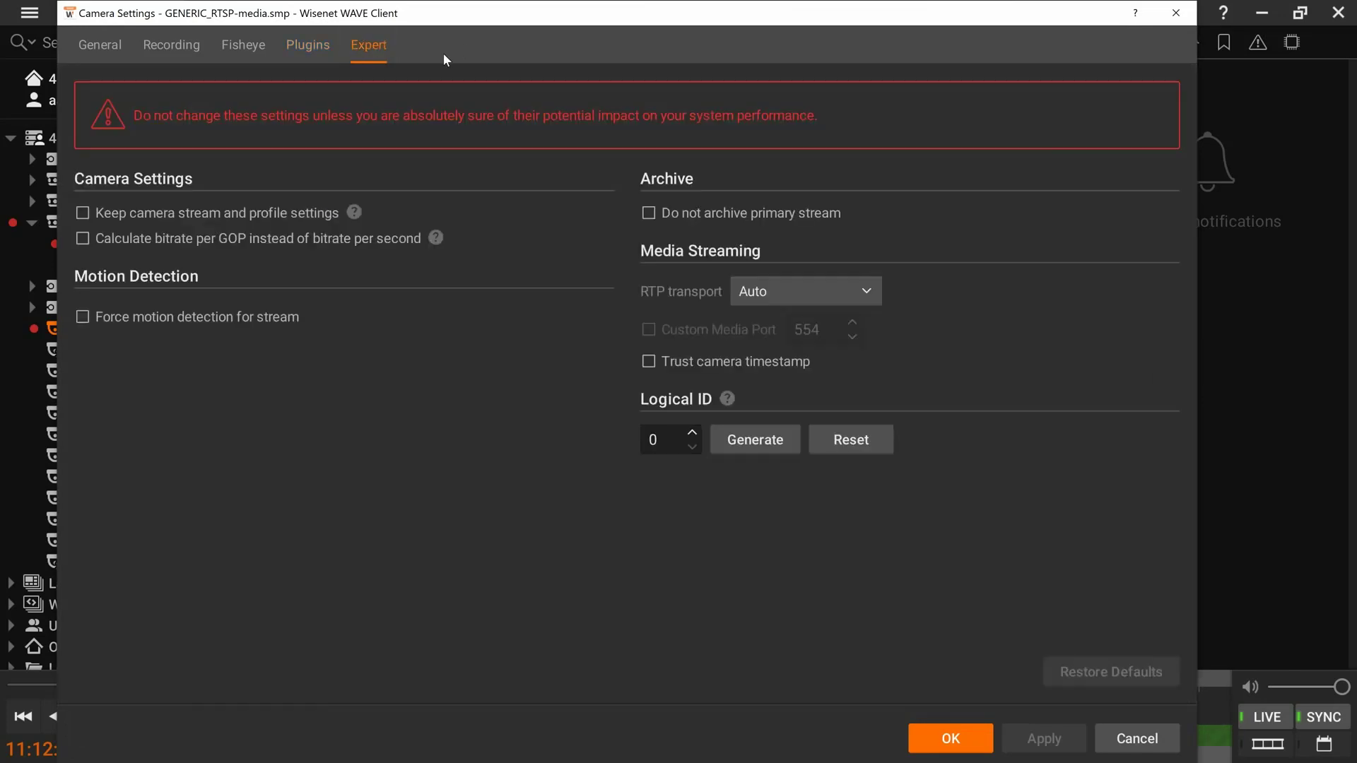
{"action": "left_click", "coordinate": [269, 317]}
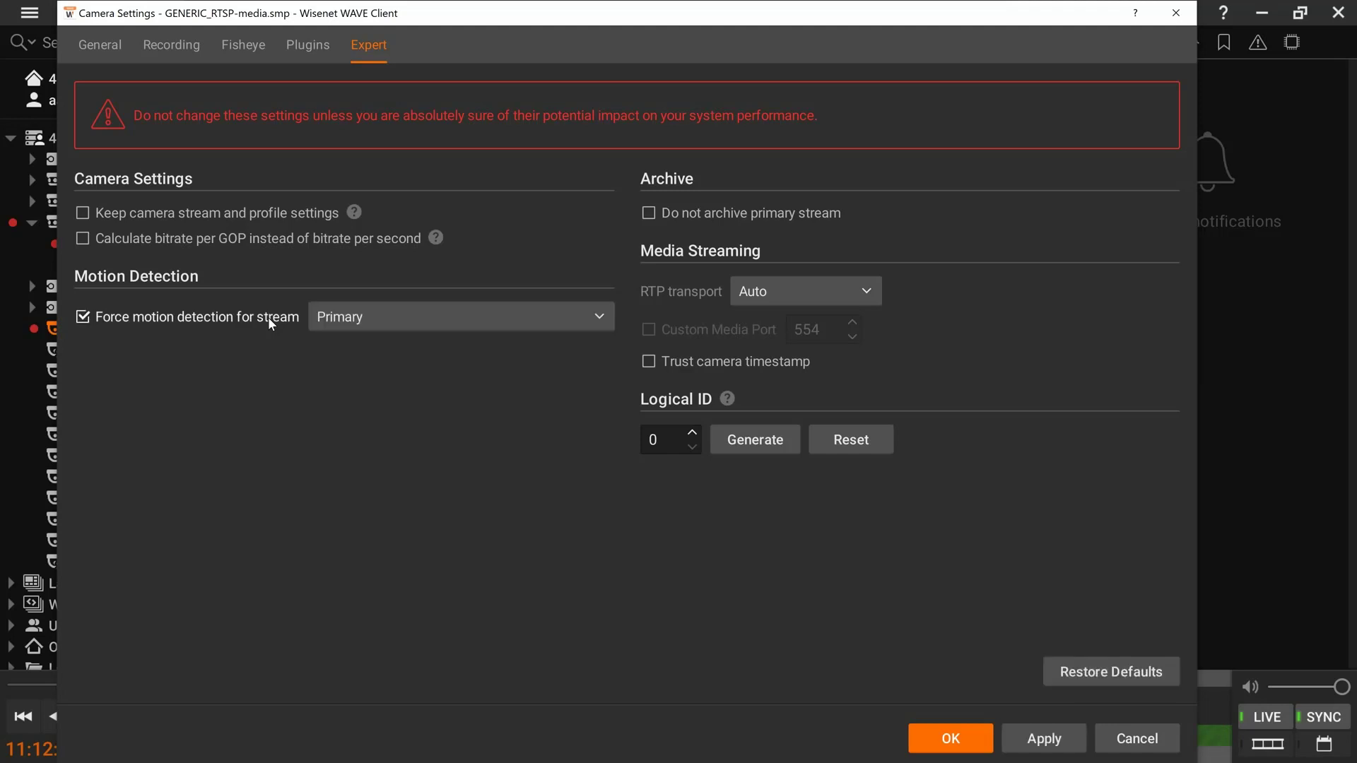
{"action": "left_click", "coordinate": [364, 329]}
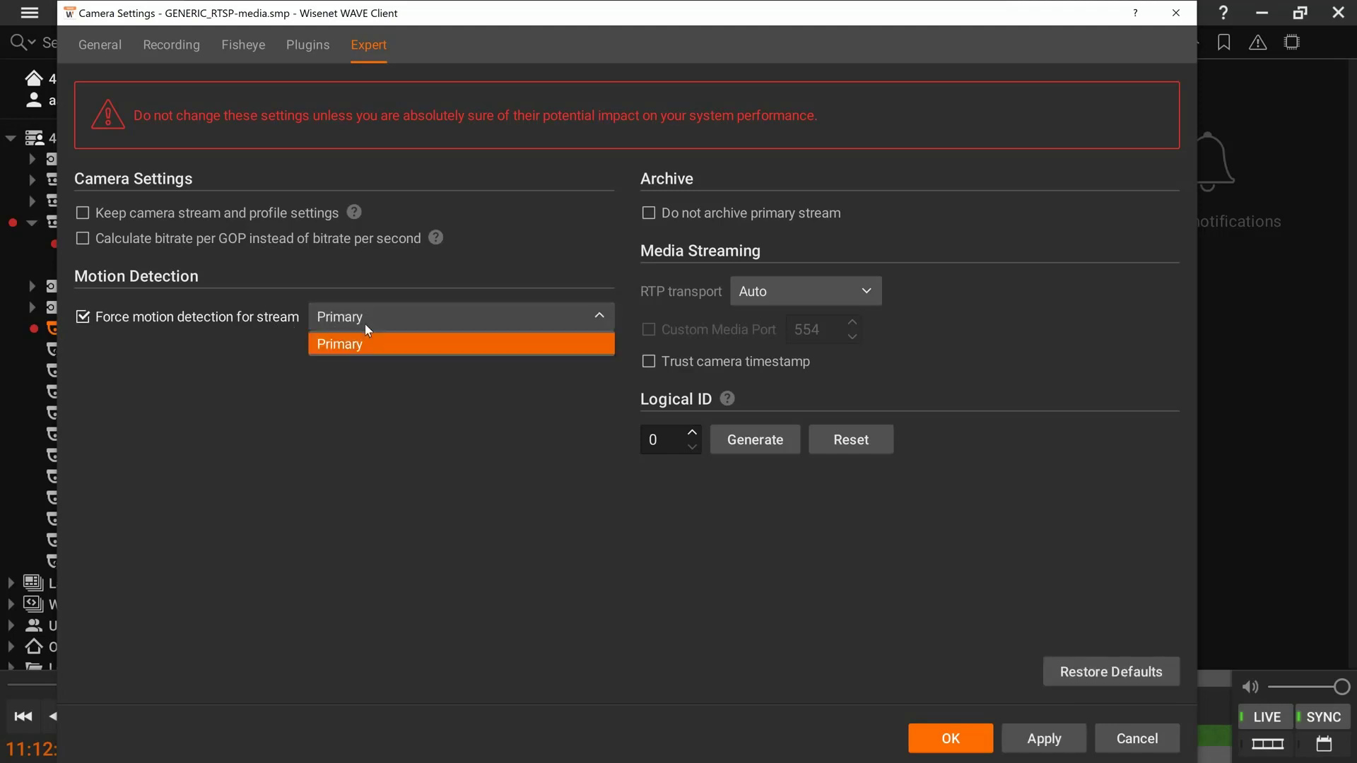
Step: Apply the setting, verify Motion Detection is on in the Motion tab, and close with OK
{"action": "left_click", "coordinate": [1049, 747]}
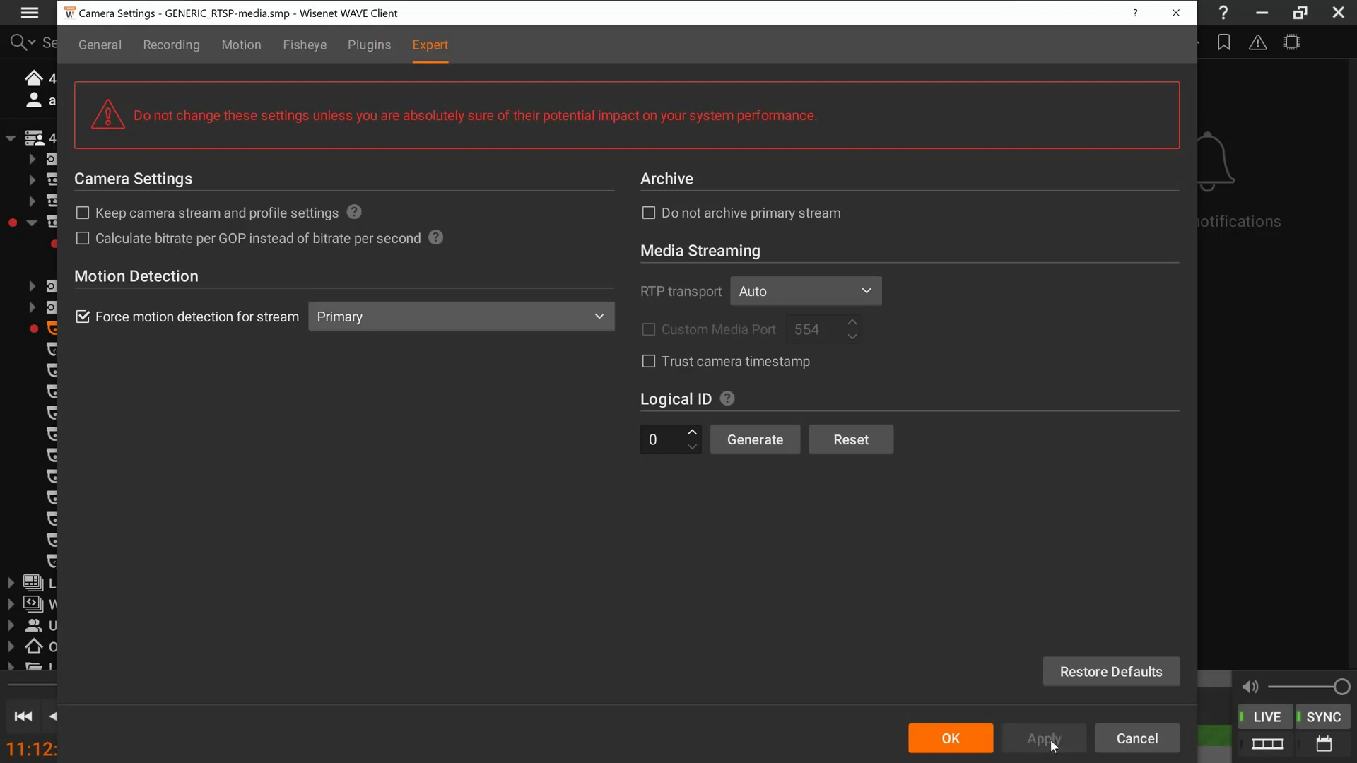
{"action": "left_click", "coordinate": [236, 48]}
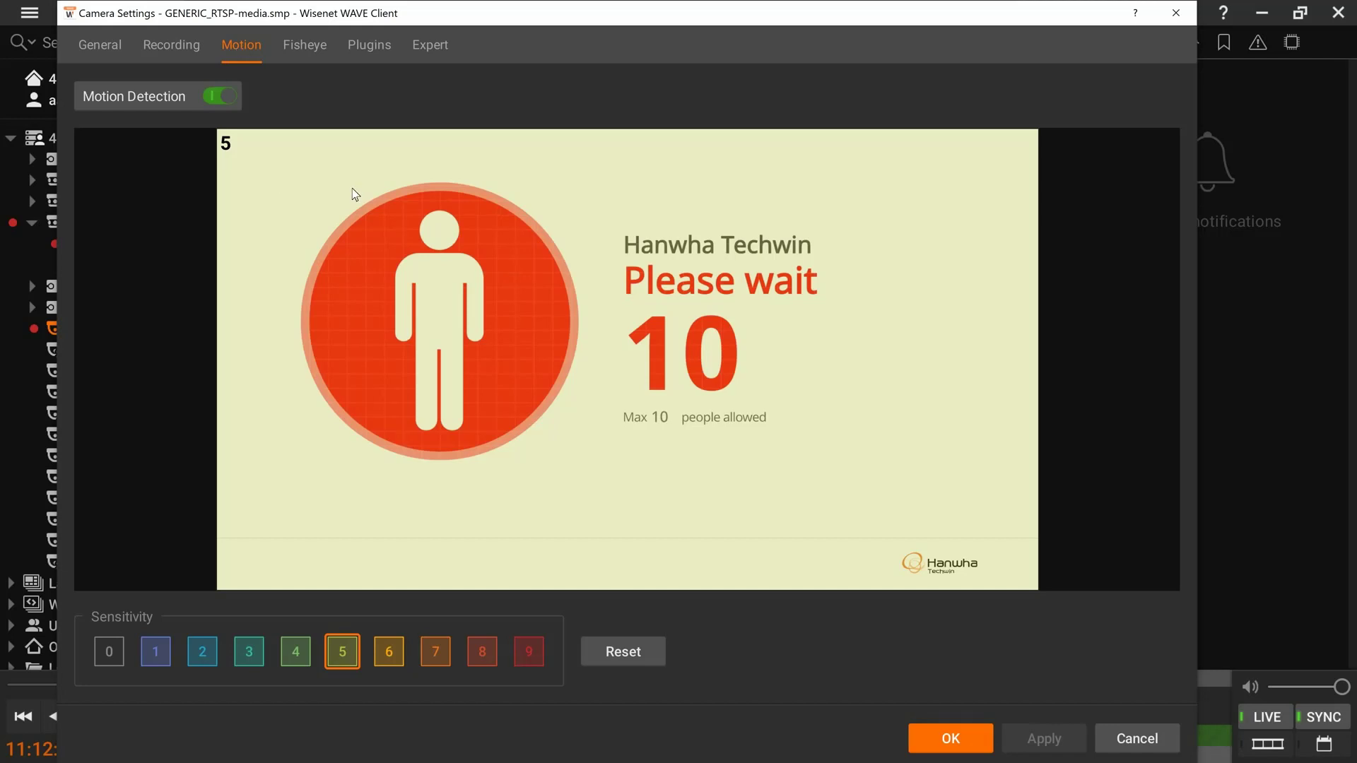
{"action": "left_click", "coordinate": [931, 742]}
{"action": "mouse_move", "coordinate": [908, 486]}
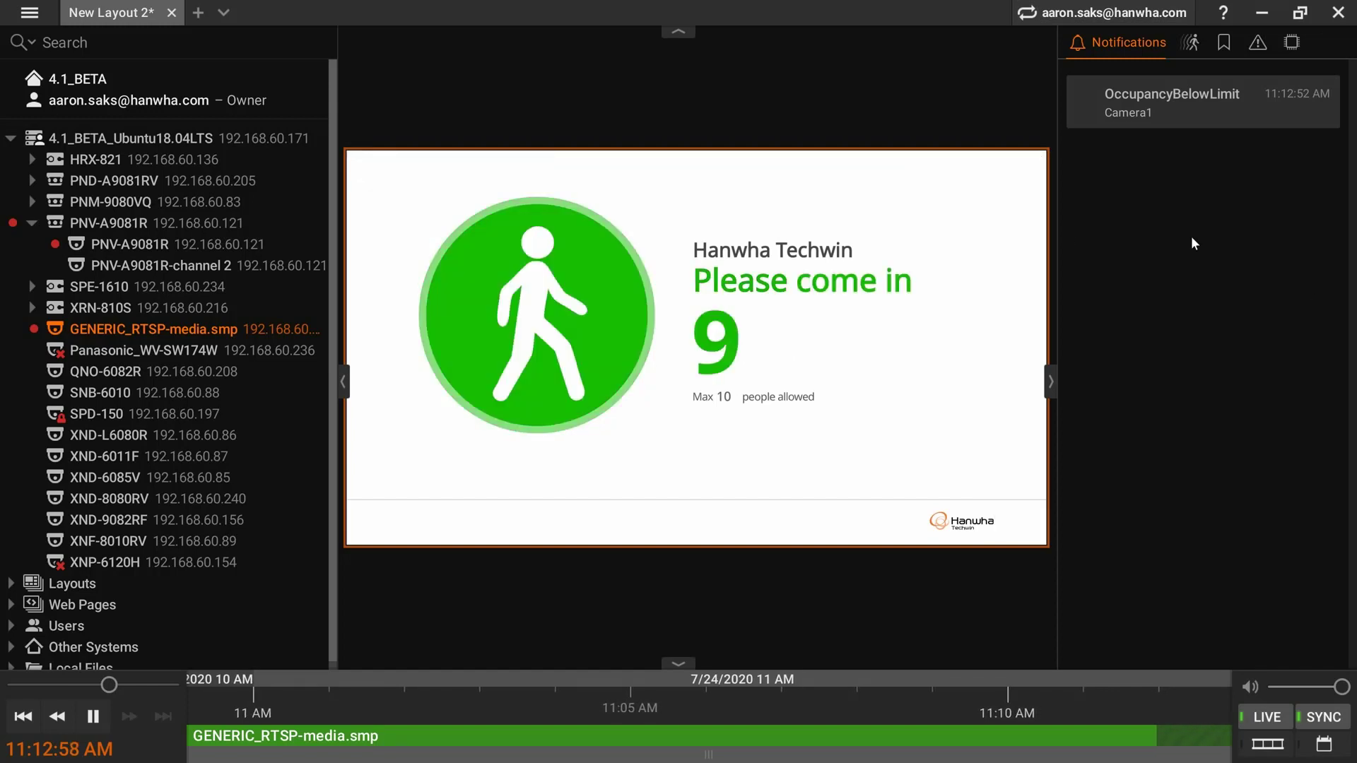
Step: Run a motion smart search on GENERIC_RTSP-media.smp limited to the area around the people count
{"action": "mouse_move", "coordinate": [952, 169]}
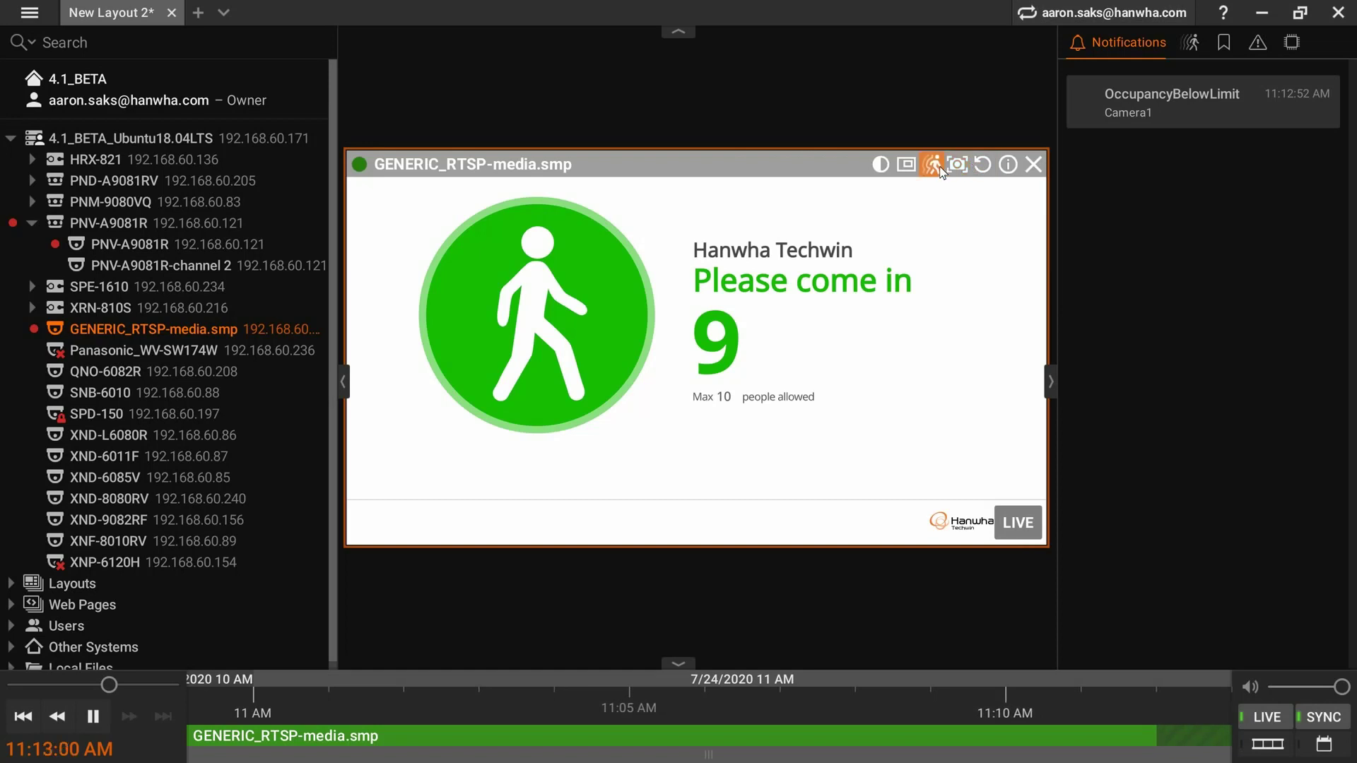
{"action": "left_click", "coordinate": [940, 168]}
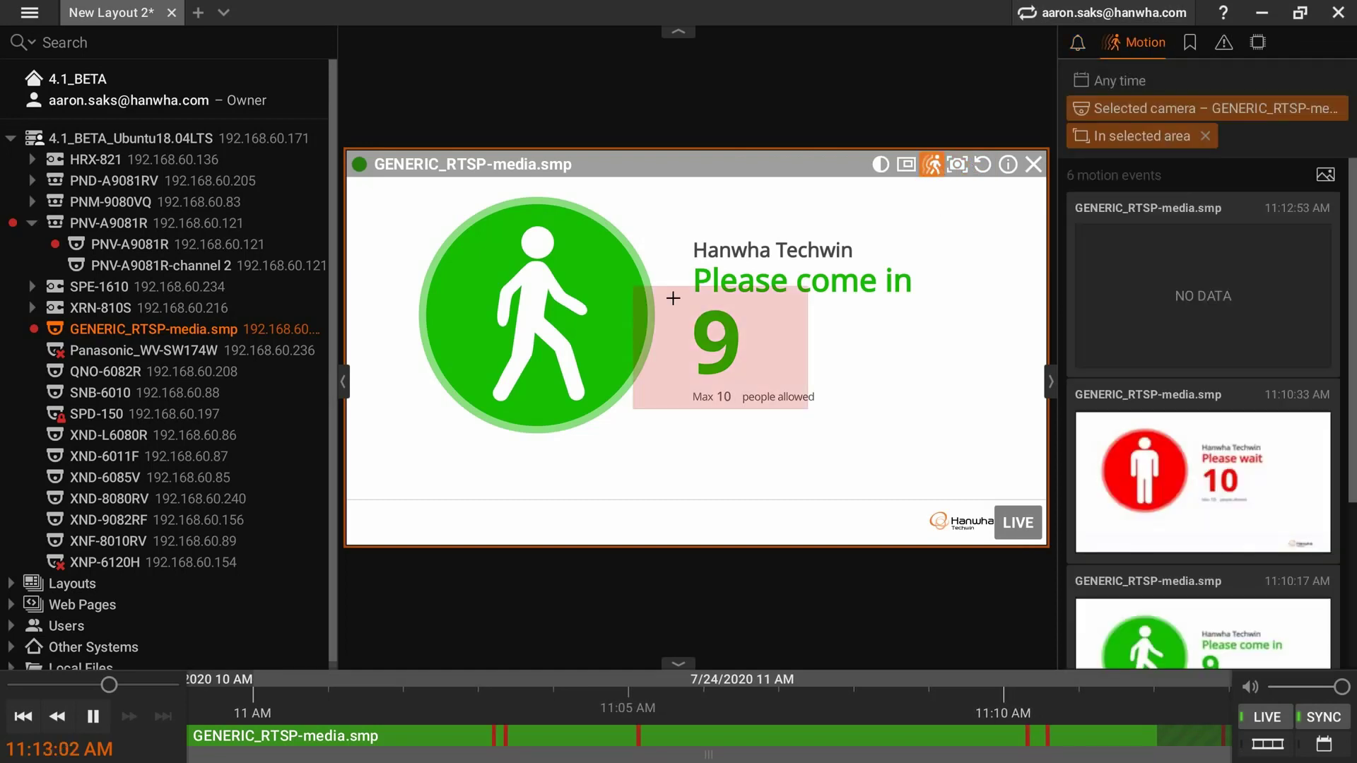
{"action": "left_click_drag", "start_coordinate": [649, 262], "coordinate": [775, 397]}
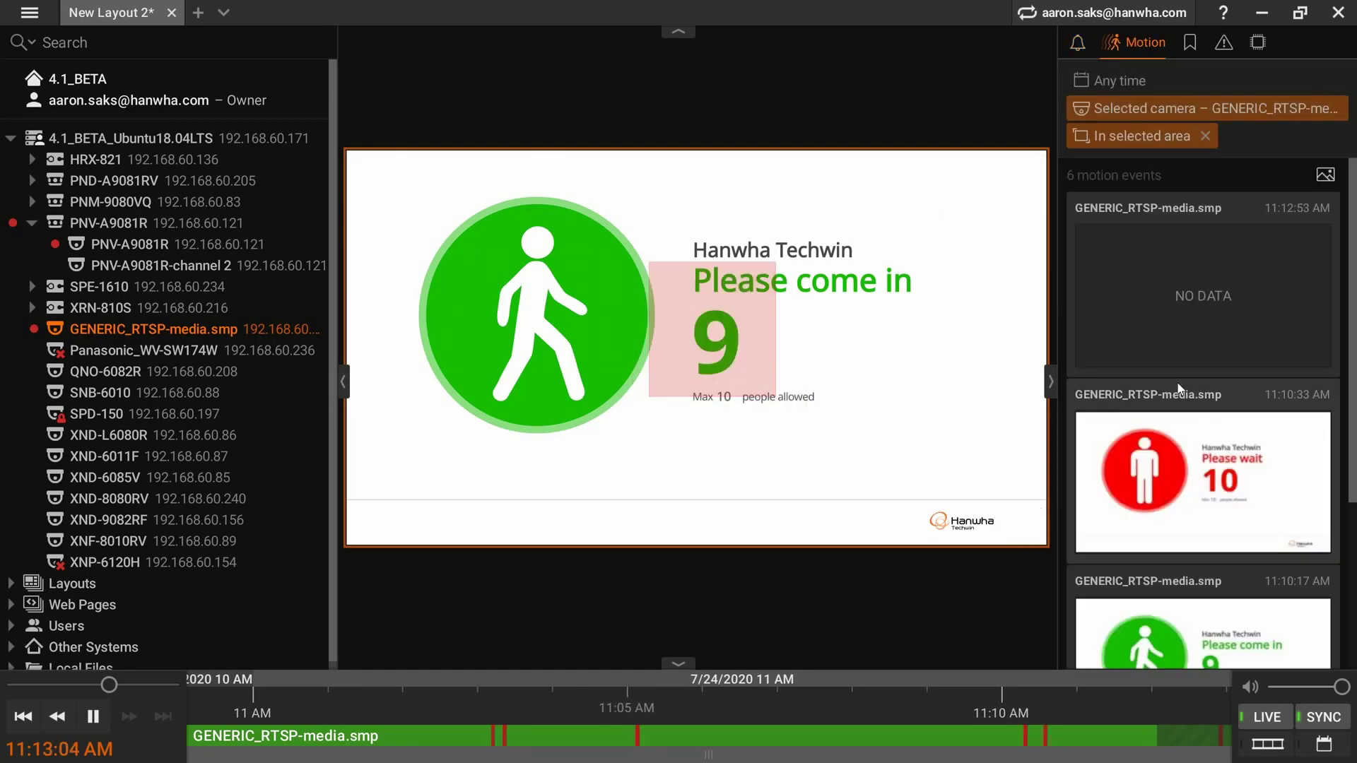
{"action": "scroll", "coordinate": [1178, 388], "scroll_direction": "down", "scroll_amount": 5}
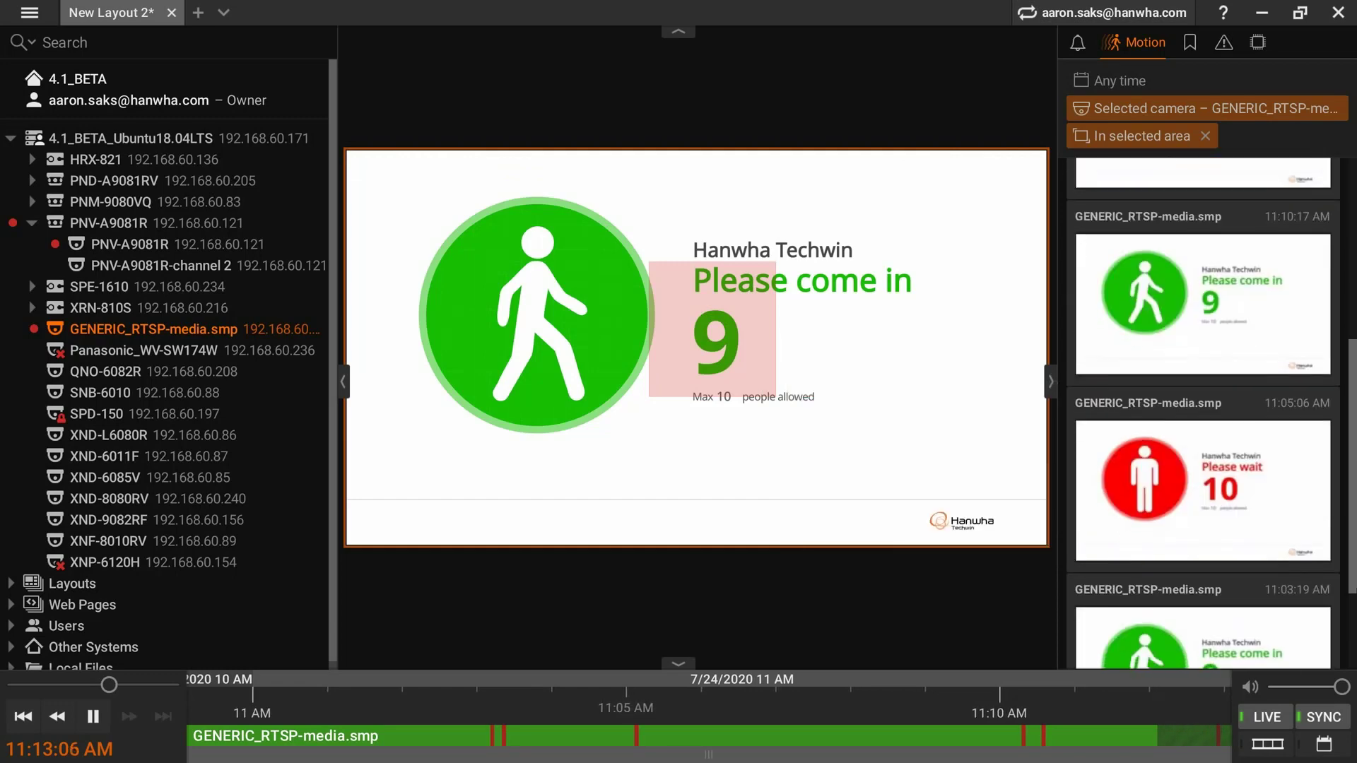
{"action": "scroll", "coordinate": [1201, 414], "scroll_direction": "down", "scroll_amount": 3}
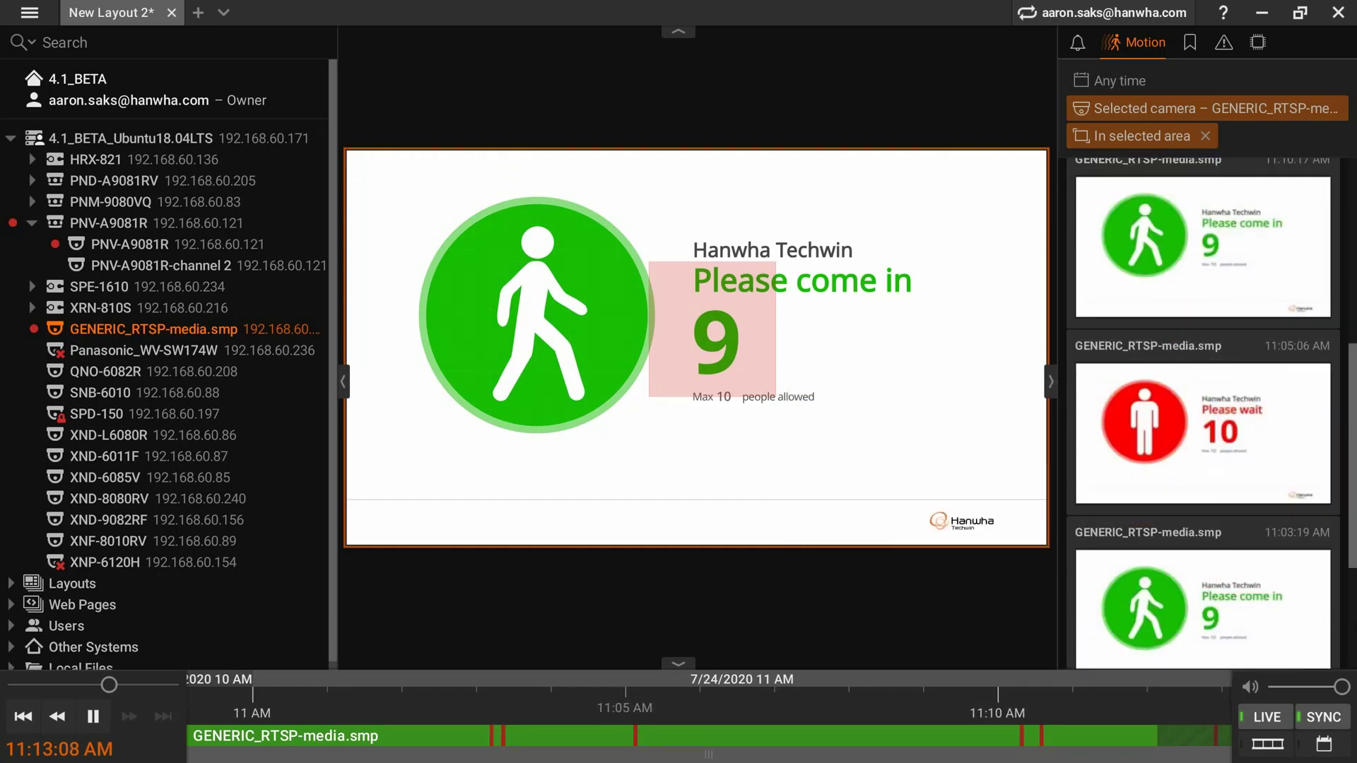